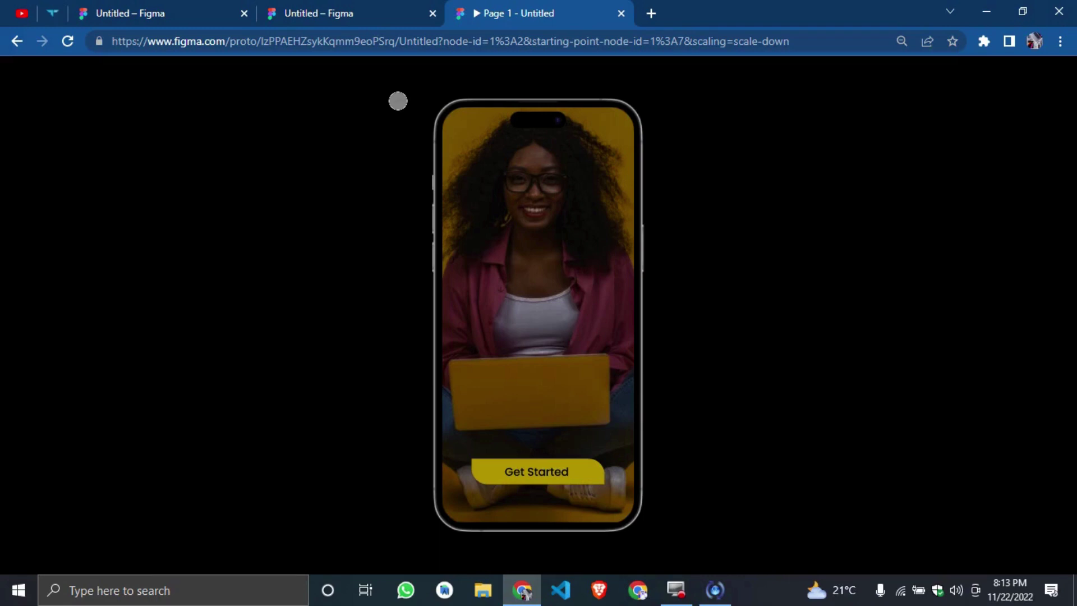
# Return to the design file and rename it 'boucing animation effect in figma'.
pyautogui.click(961, 292)
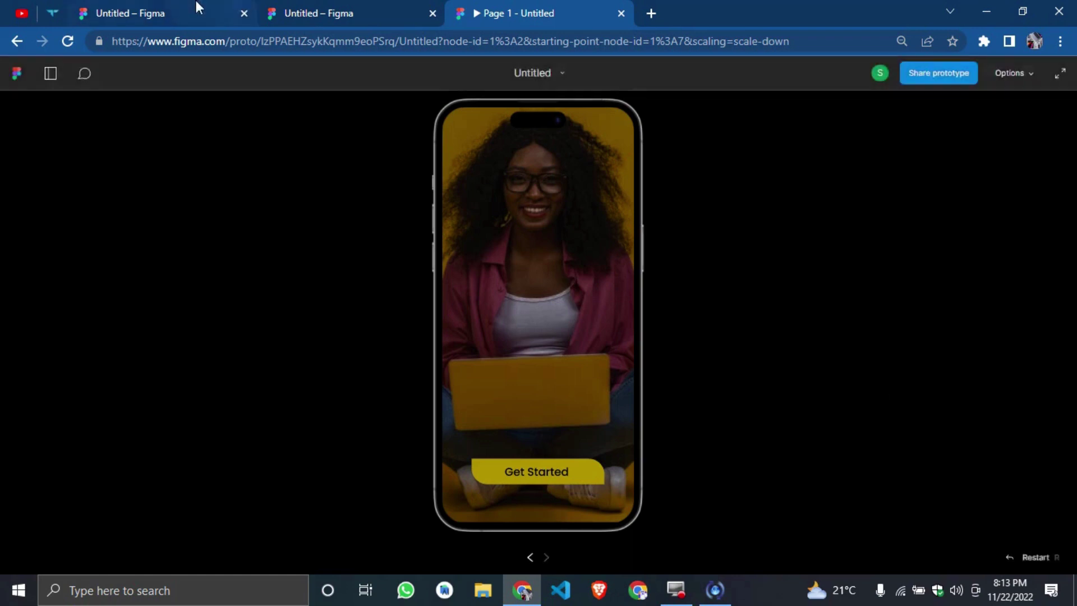
pyautogui.click(162, 8)
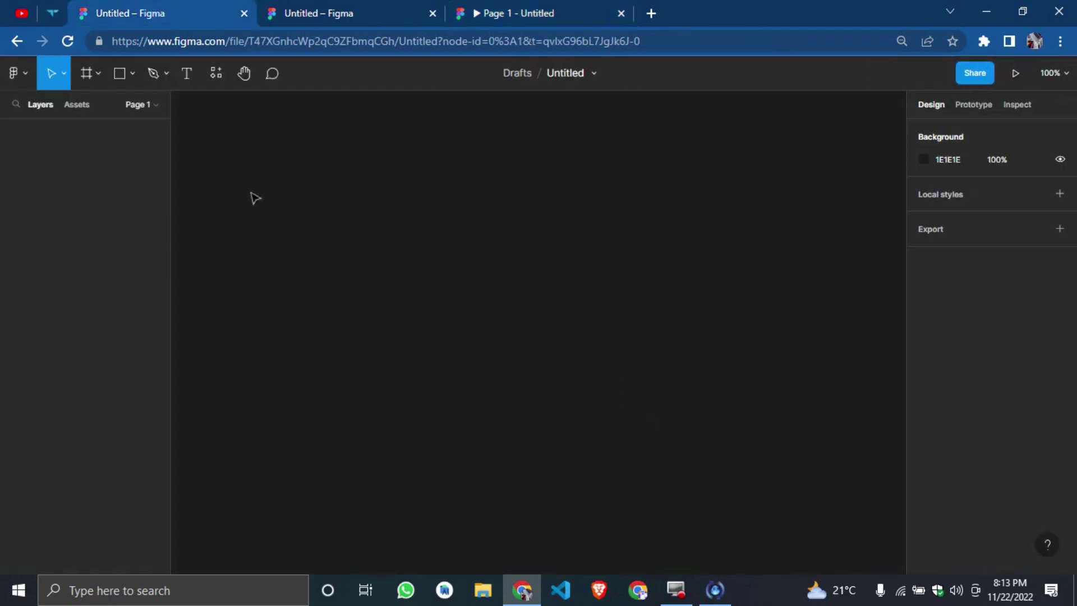
pyautogui.doubleClick(557, 71)
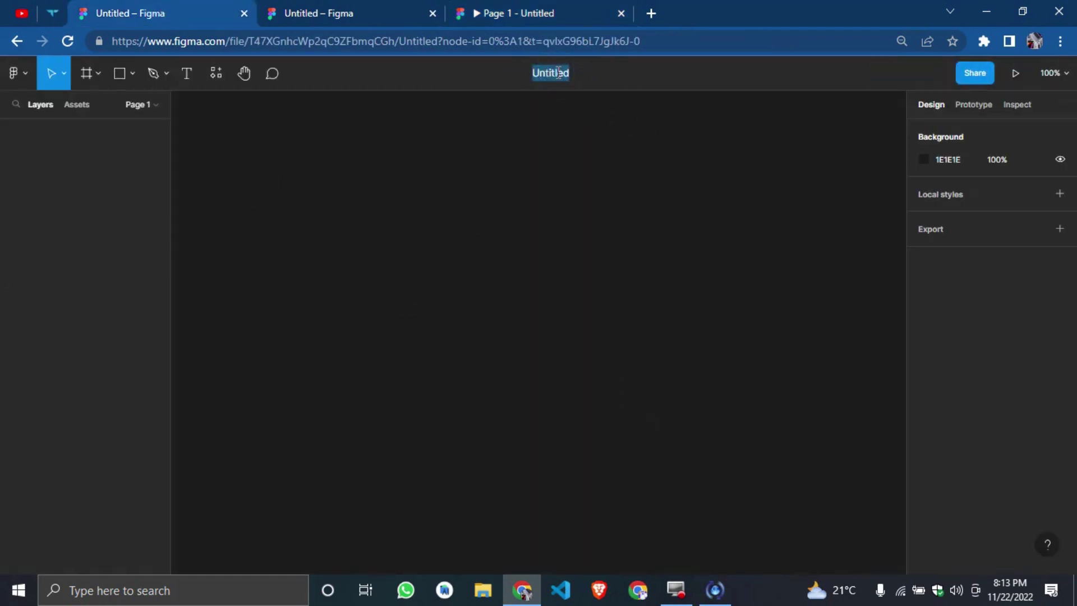
pyautogui.write('boucing an')
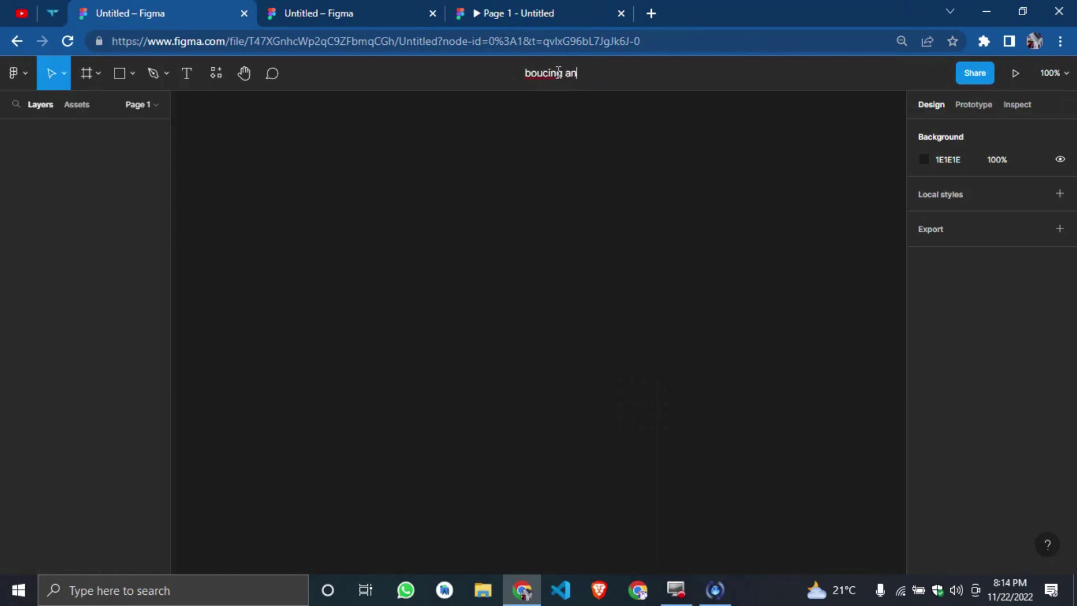
pyautogui.write('imation')
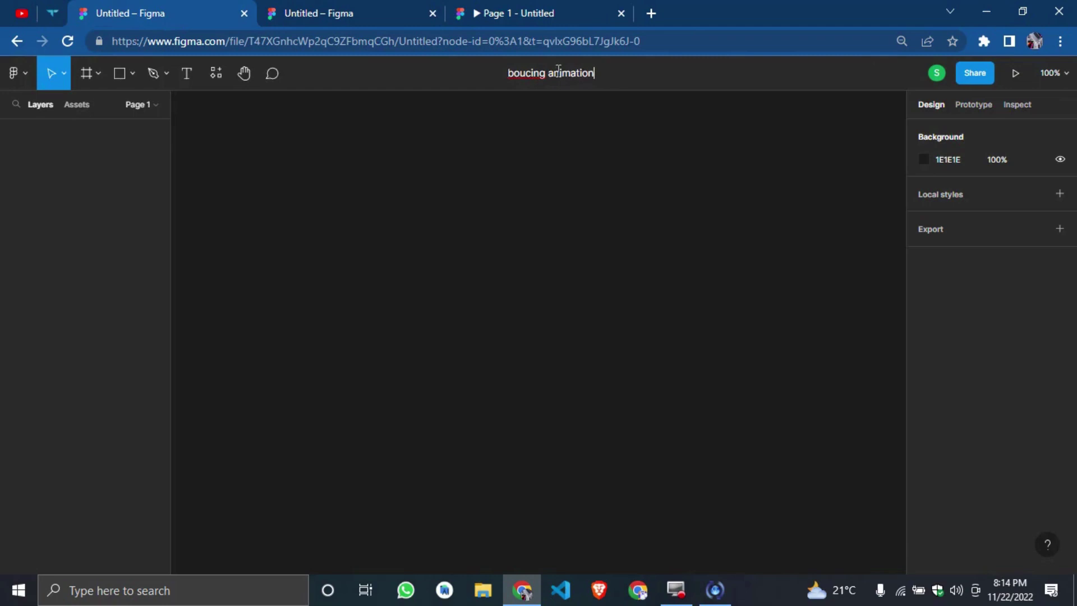
pyautogui.write(' effect ')
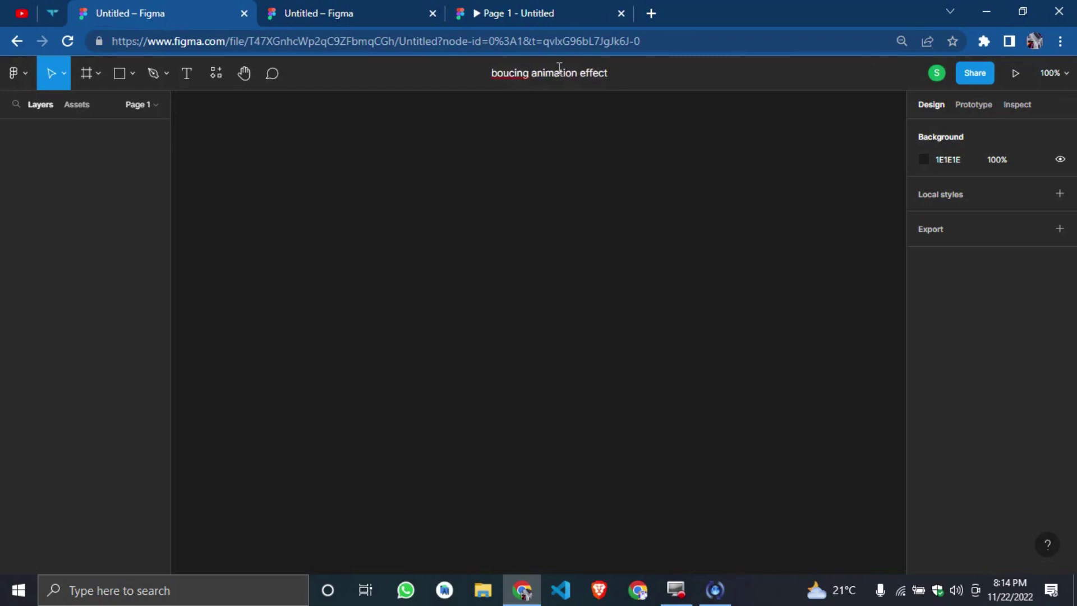
pyautogui.write('in figma')
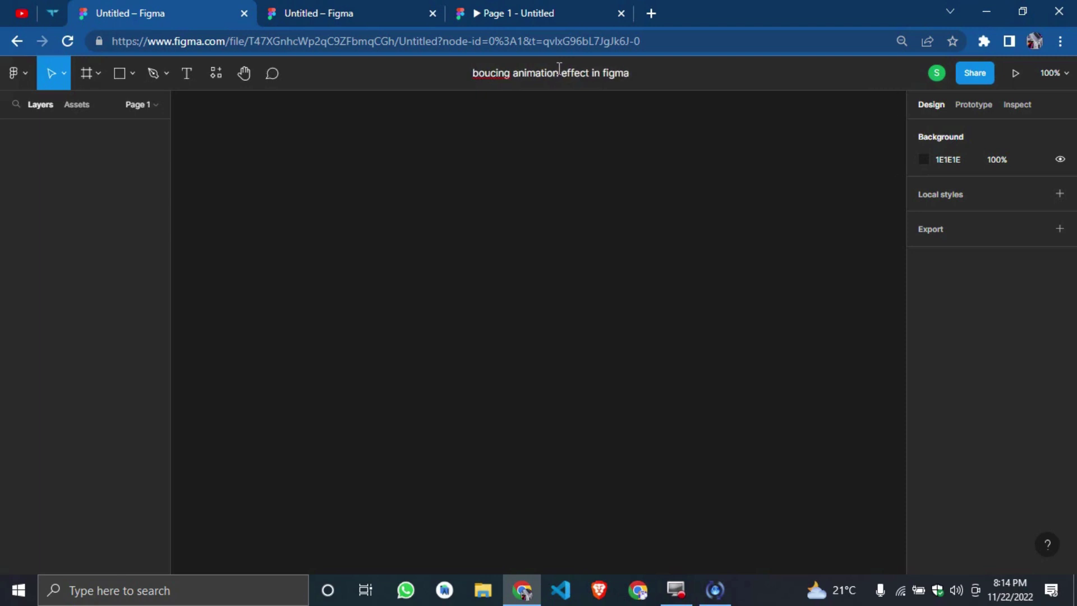
pyautogui.press('Return')
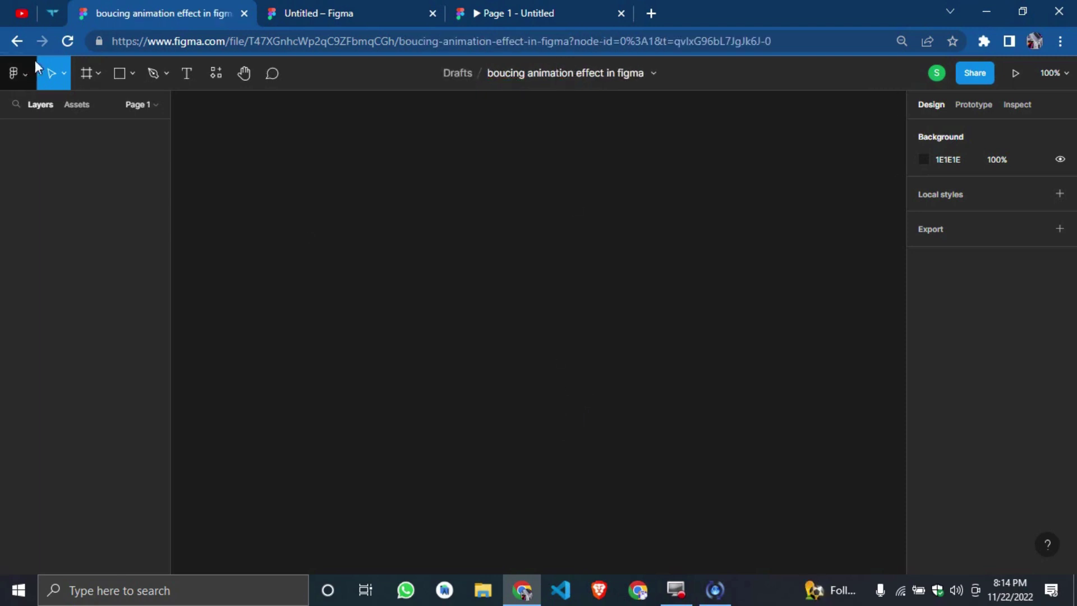
# Add a 430×932 iPhone 14 Pro Max frame and position it on the canvas.
pyautogui.click(97, 75)
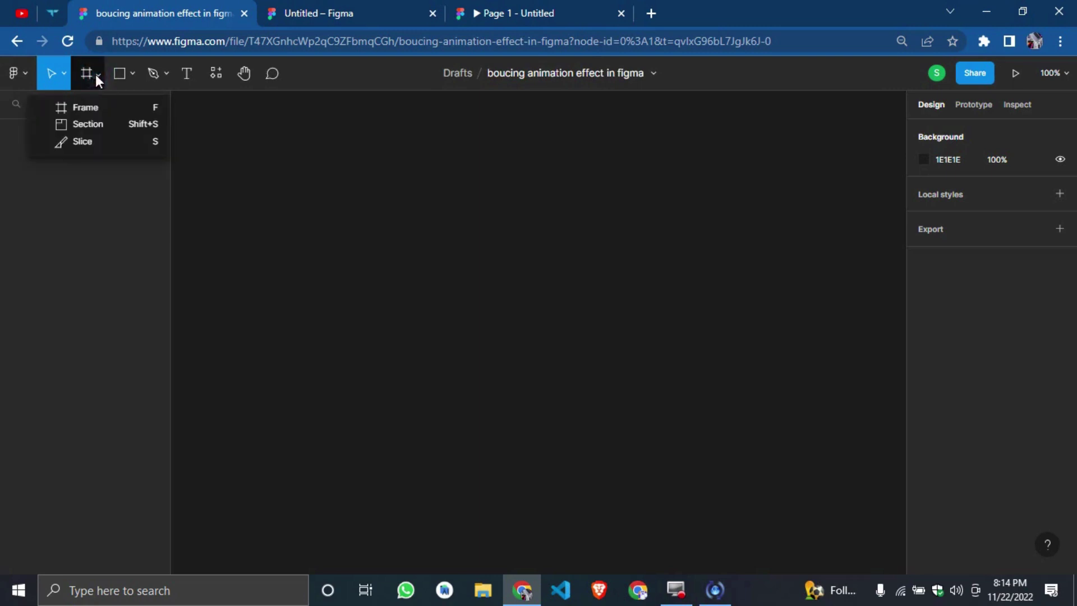
pyautogui.click(96, 107)
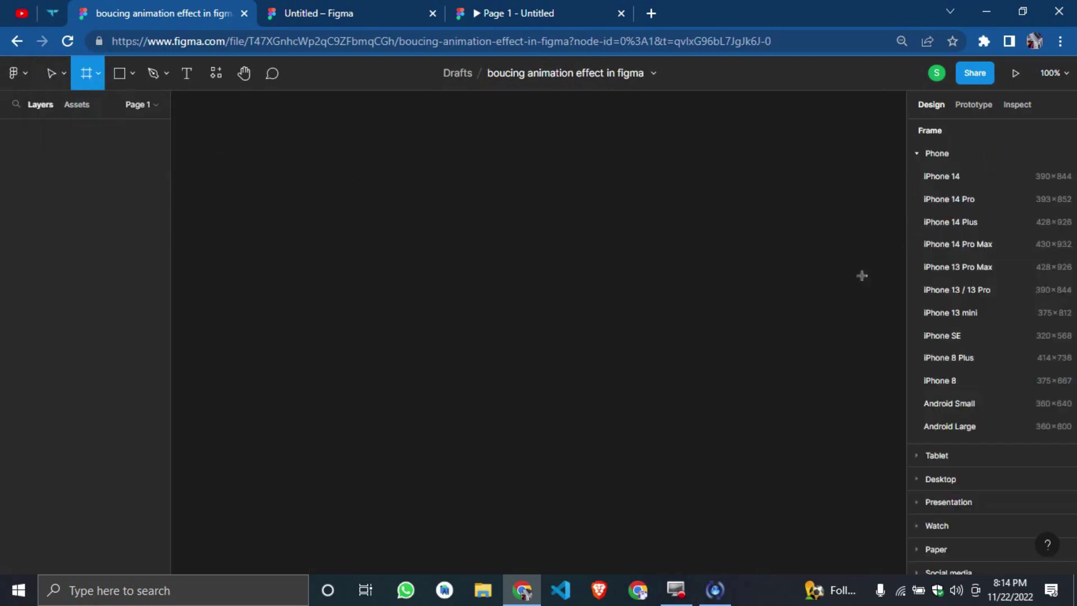
pyautogui.click(967, 250)
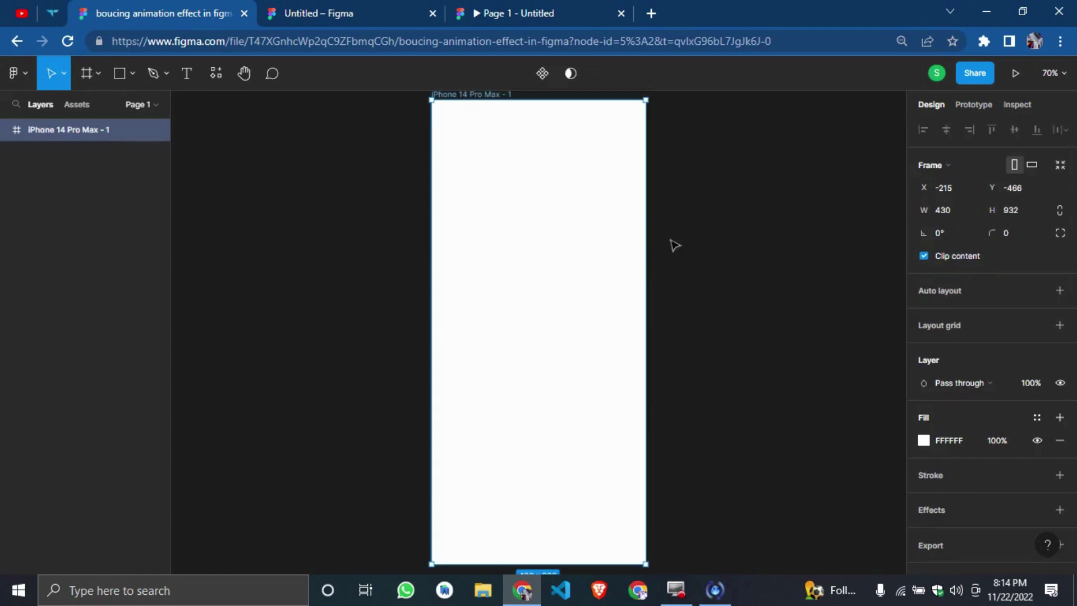
pyautogui.click(752, 271)
pyautogui.press('-')
pyautogui.press('-')
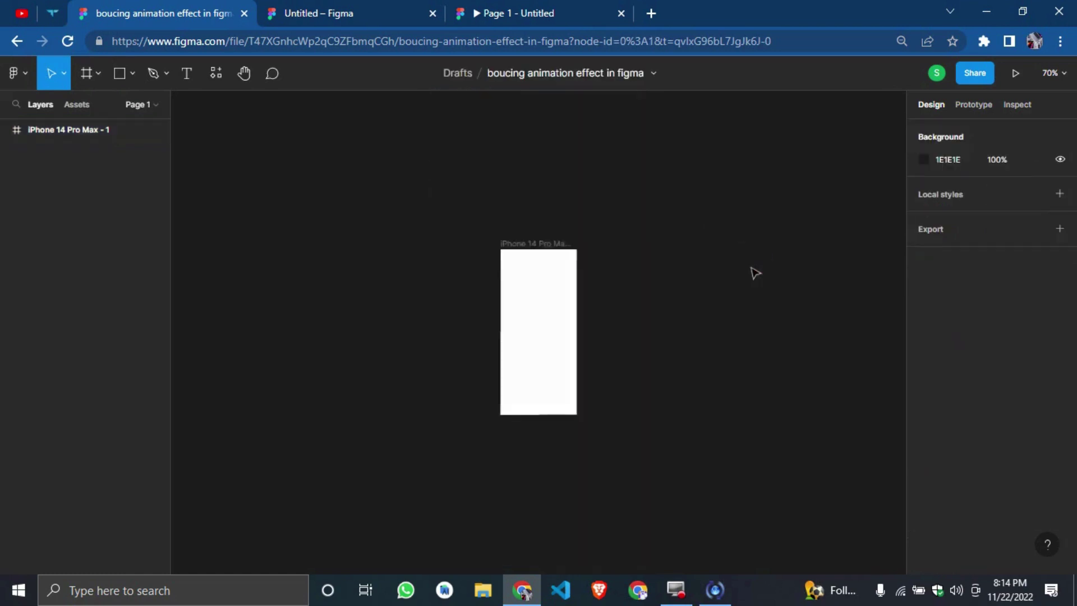
pyautogui.moveTo(550, 315); pyautogui.dragTo(377, 307)
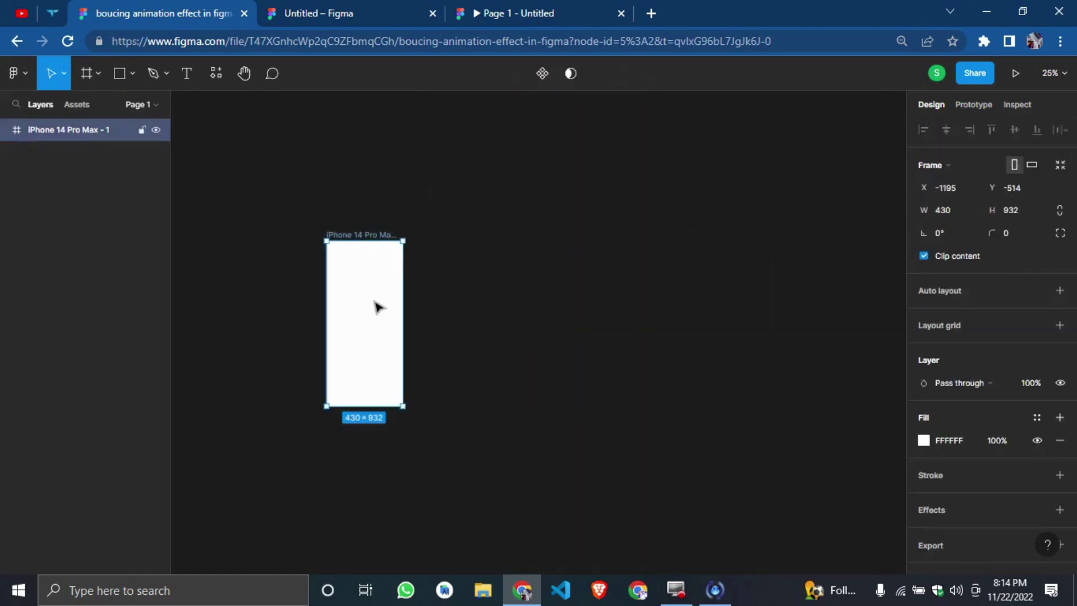
pyautogui.press('+')
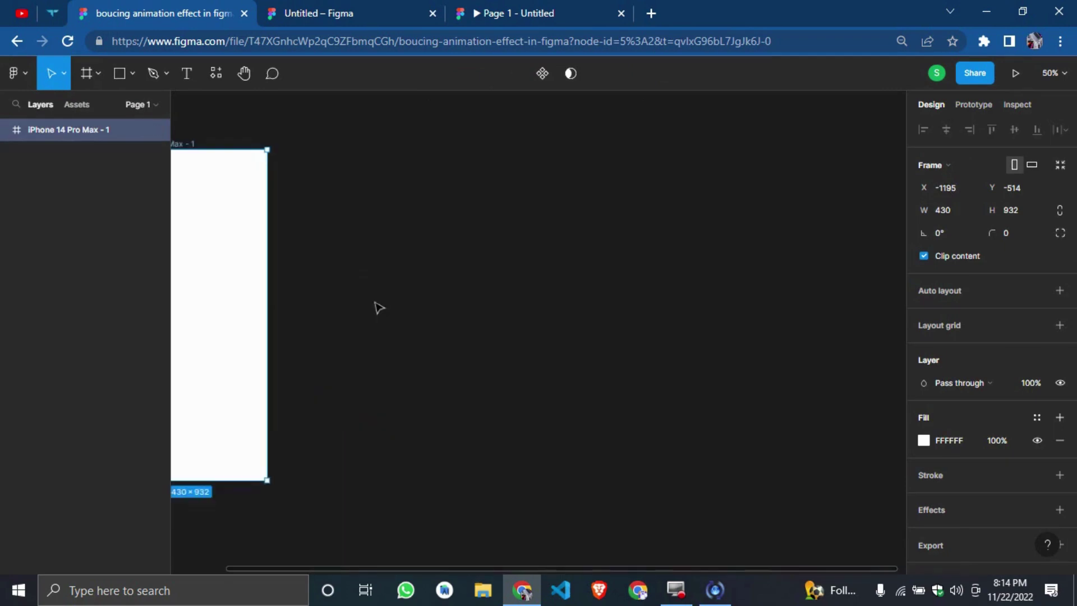
pyautogui.click(266, 520)
pyautogui.hscroll(-5, 450, 403)
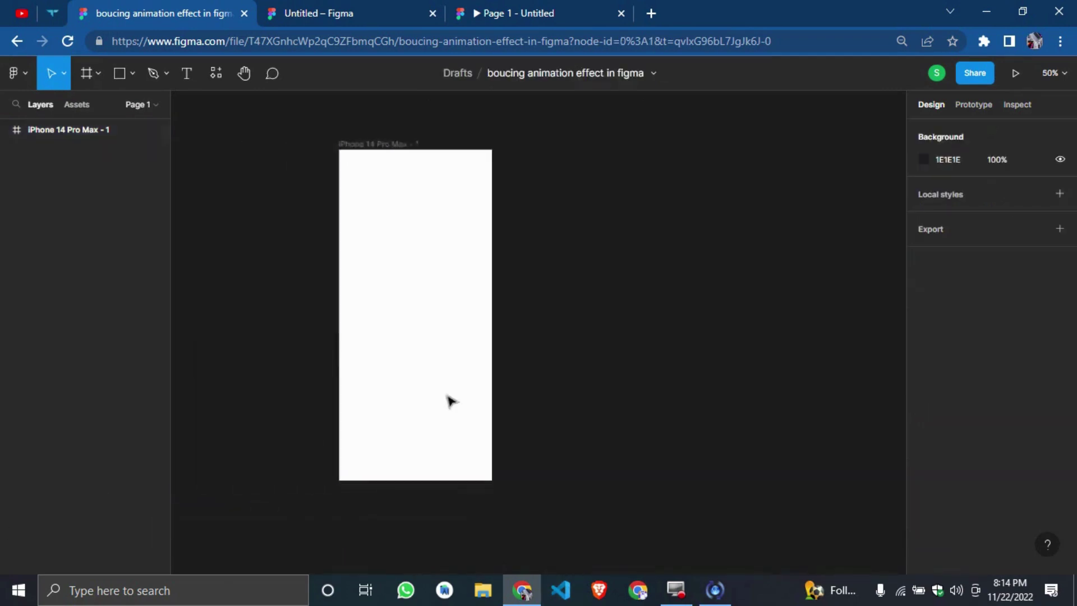
# Rename the phone frame to 'First'.
pyautogui.doubleClick(387, 145)
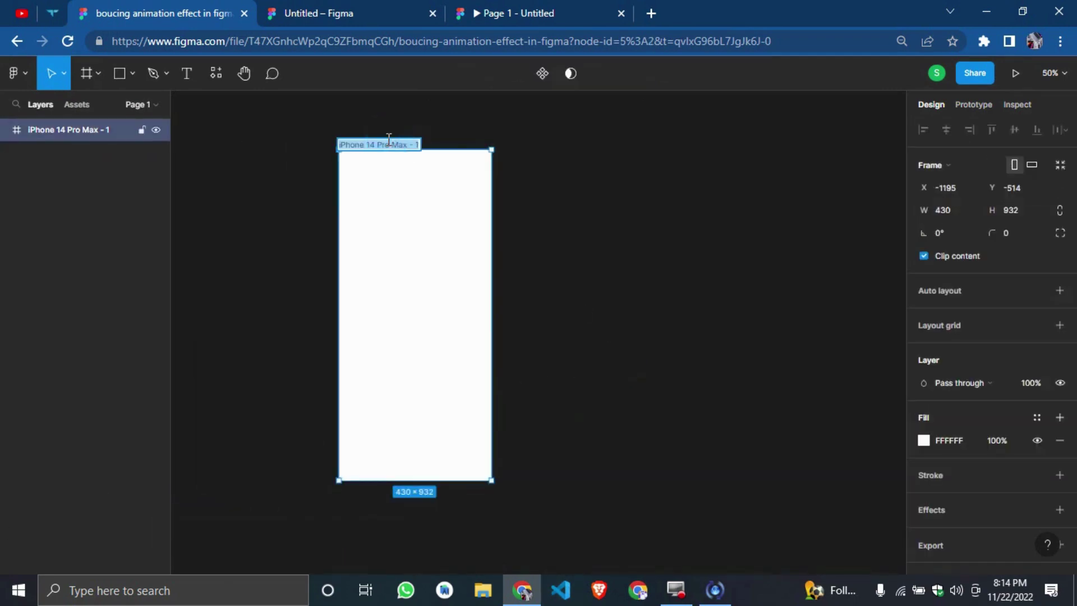
pyautogui.write('First')
pyautogui.click(578, 268)
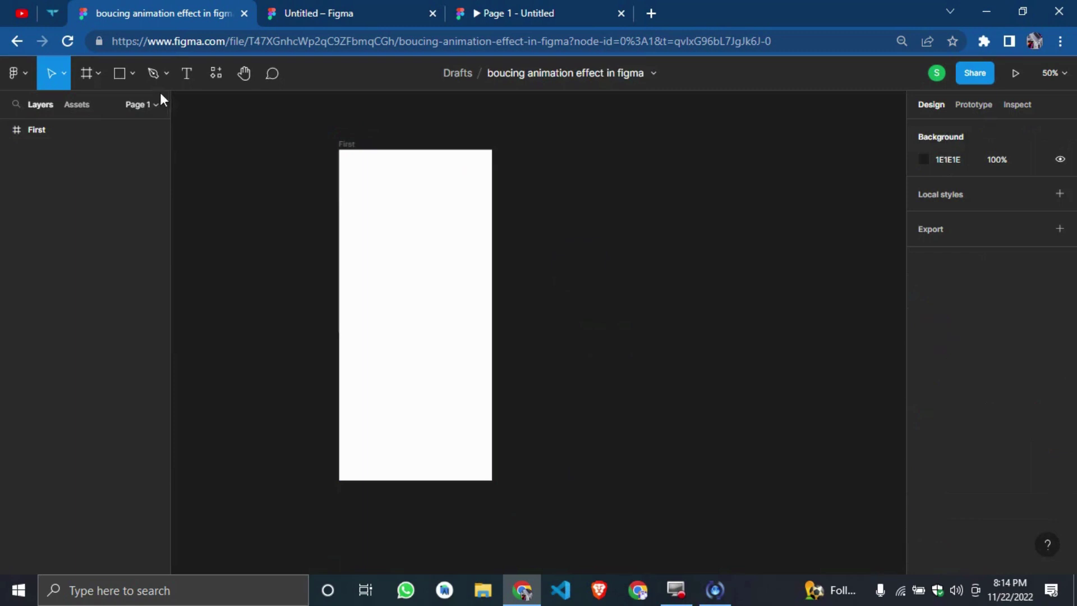
# Draw a circle beside the frame and size it to 70×70.
pyautogui.click(135, 73)
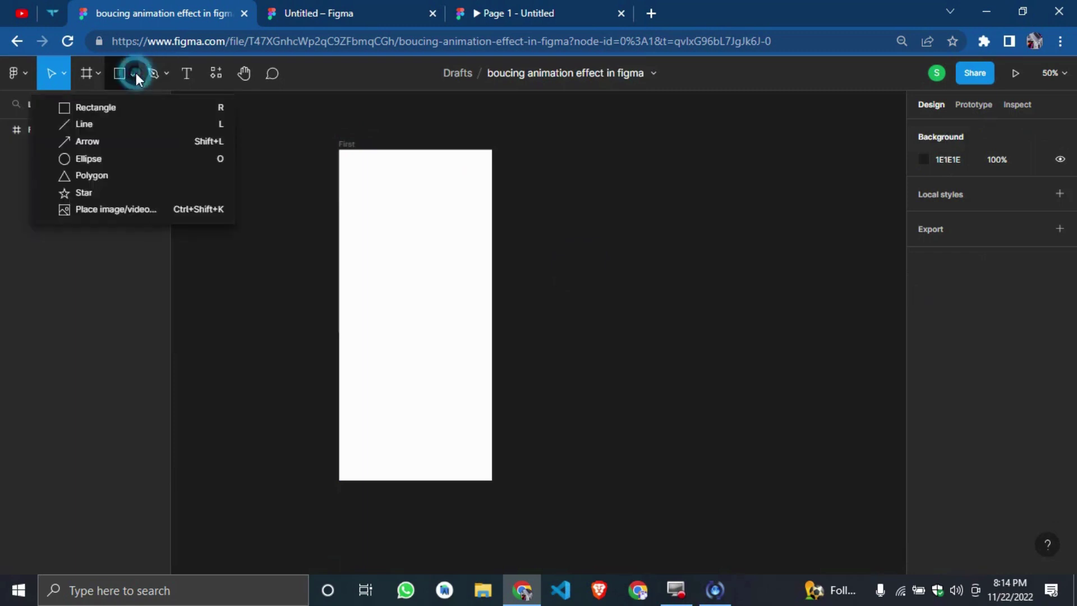
pyautogui.click(116, 158)
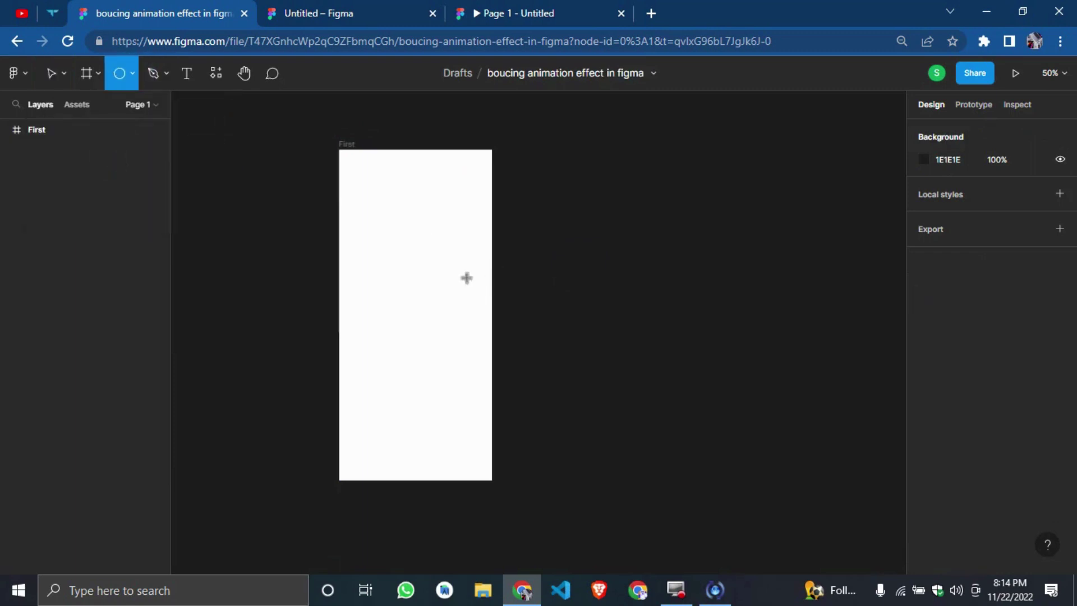
pyautogui.click(555, 282)
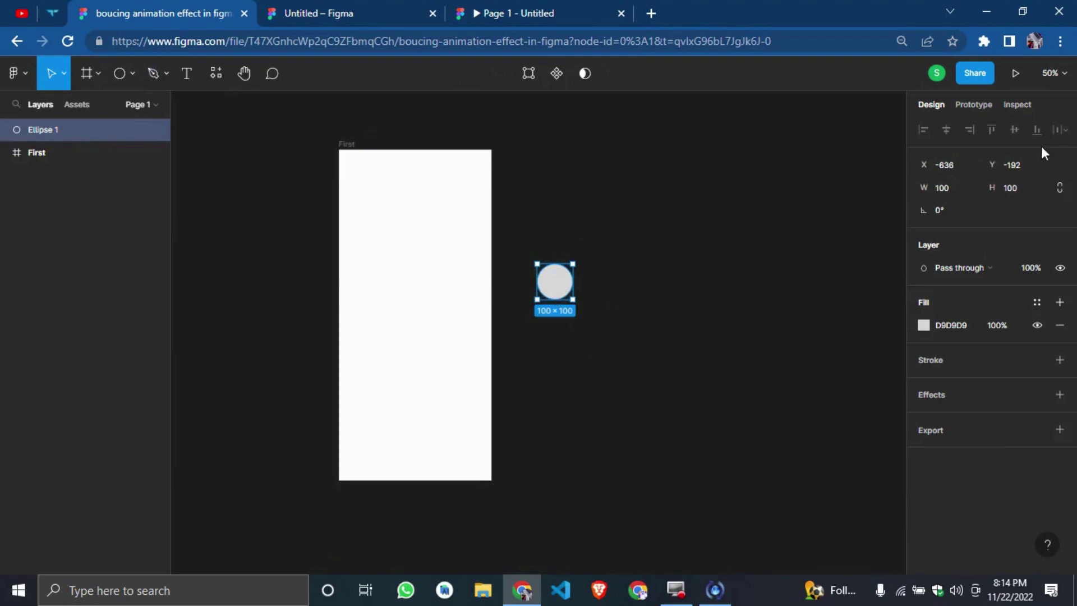
pyautogui.click(950, 188)
pyautogui.write('70')
pyautogui.press('Tab')
pyautogui.write('70')
pyautogui.press('Return')
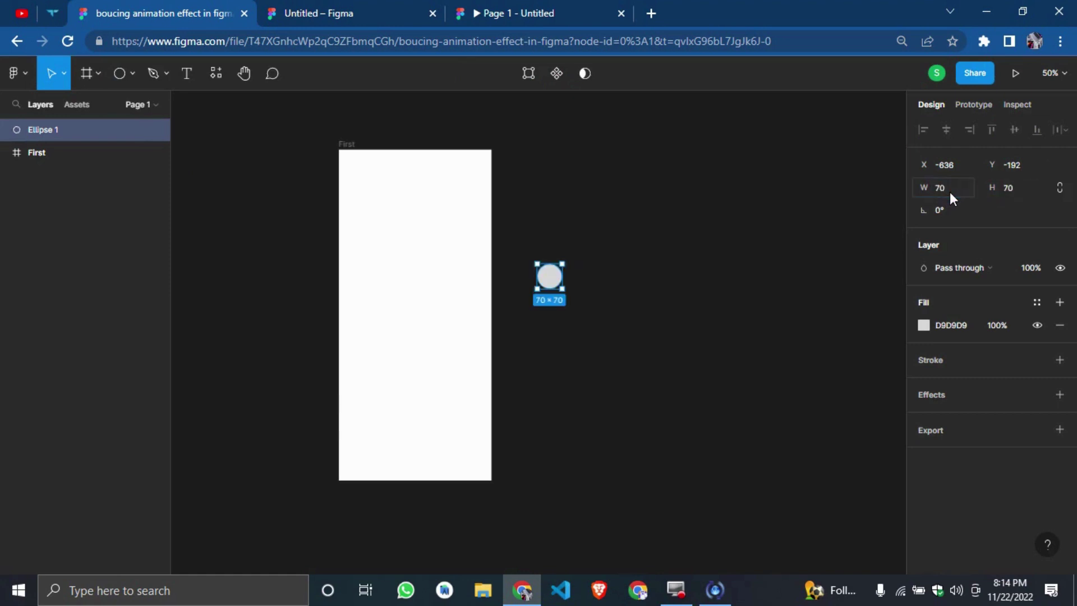
# Change the circle's fill to a linear gradient with a deep blue first stop.
pyautogui.click(927, 329)
pyautogui.click(923, 325)
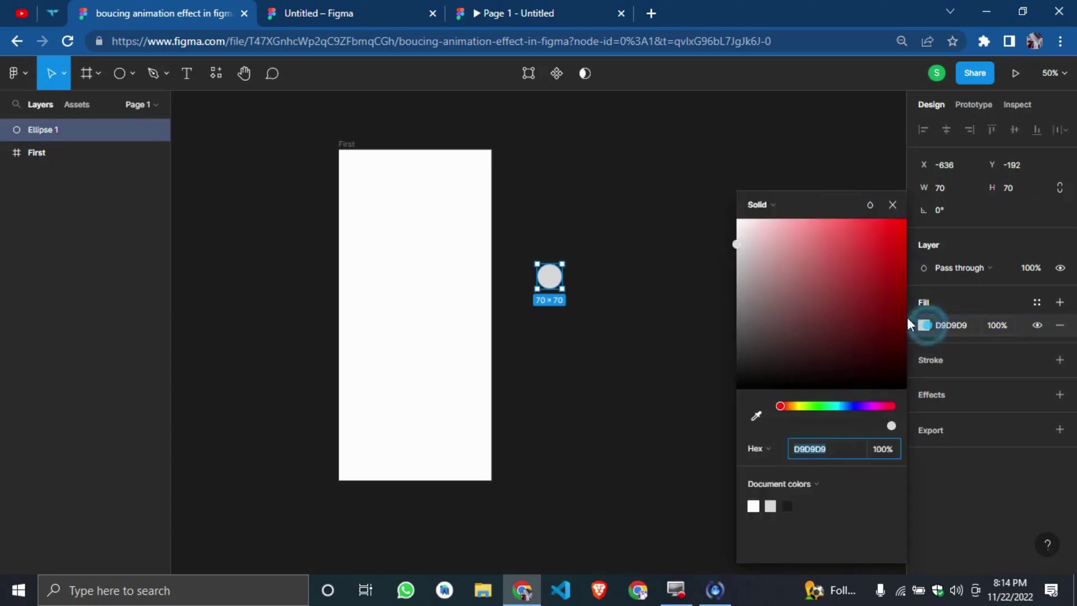
pyautogui.click(768, 204)
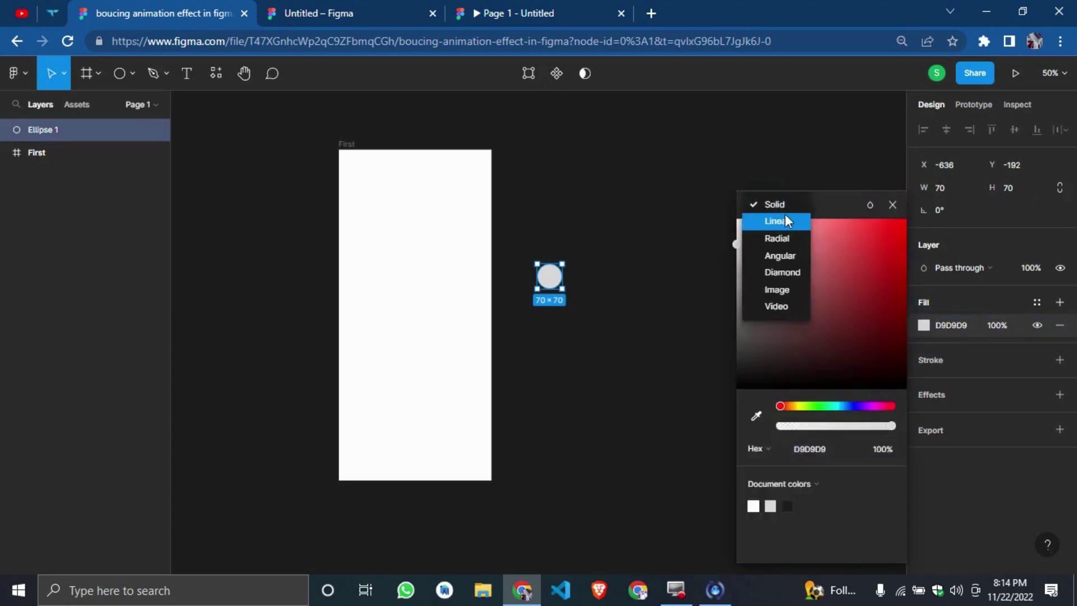
pyautogui.click(783, 220)
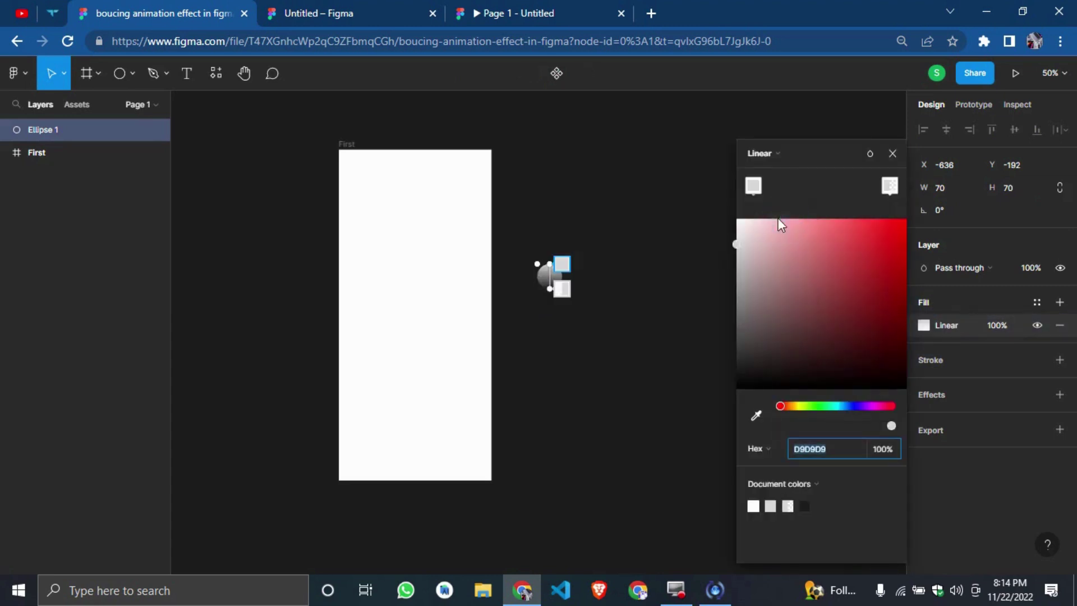
pyautogui.click(753, 187)
pyautogui.click(869, 407)
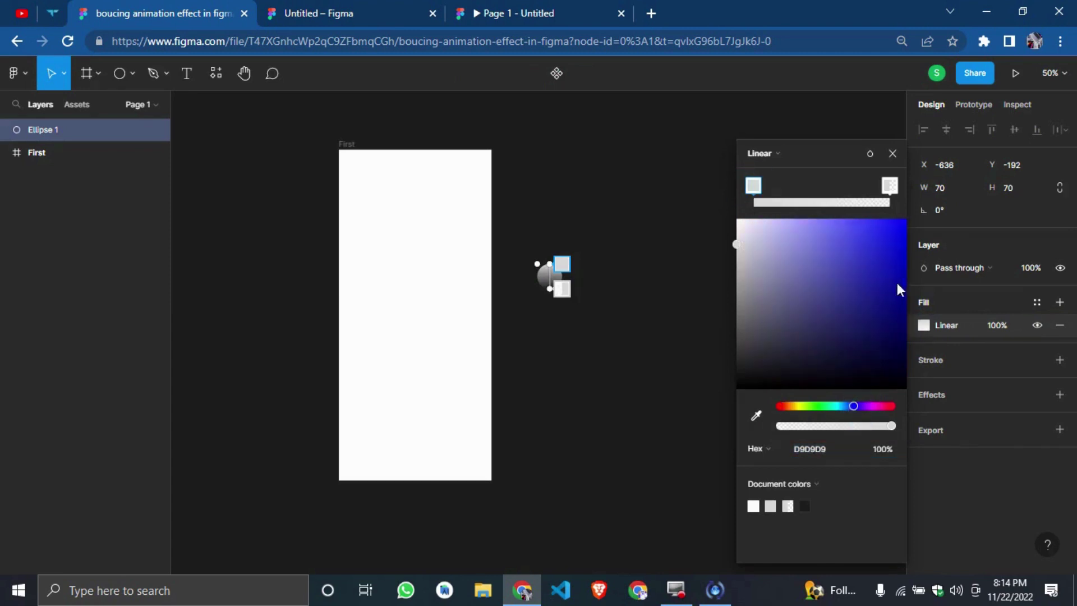
pyautogui.moveTo(897, 283); pyautogui.dragTo(916, 284)
# Set the right gradient stop to crimson D90027 at 62% opacity.
pyautogui.click(890, 185)
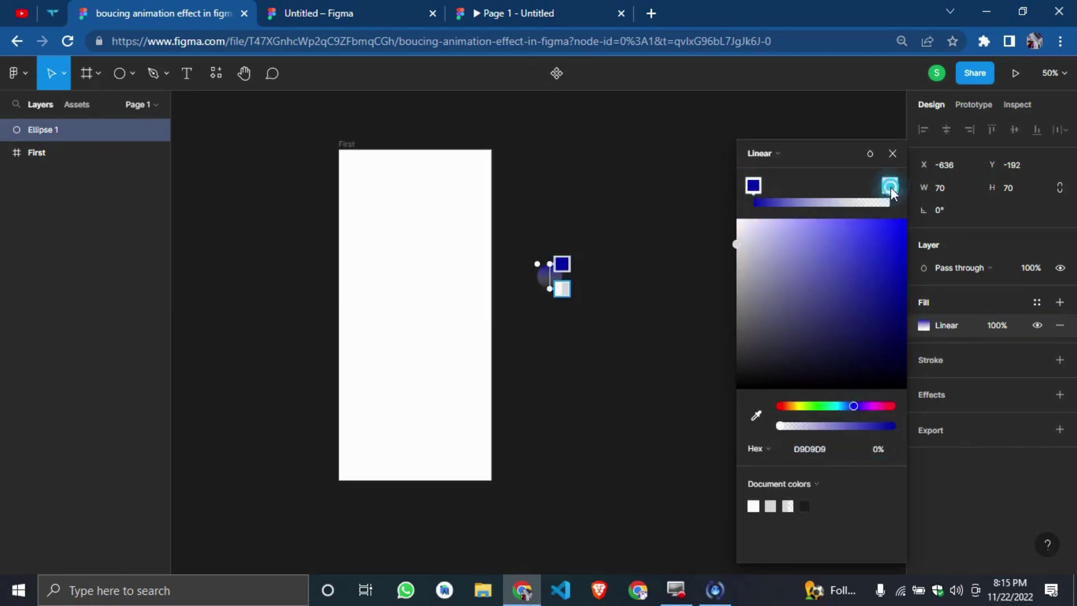
pyautogui.click(802, 406)
pyautogui.moveTo(880, 335); pyautogui.dragTo(934, 288)
pyautogui.moveTo(879, 405); pyautogui.dragTo(878, 406)
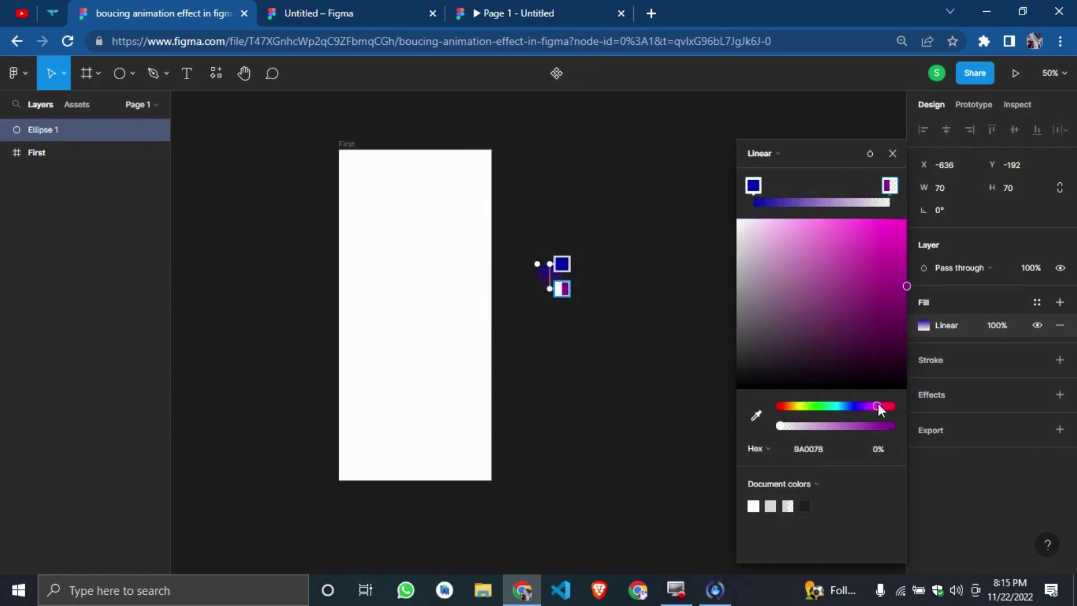
pyautogui.moveTo(876, 322); pyautogui.dragTo(906, 281)
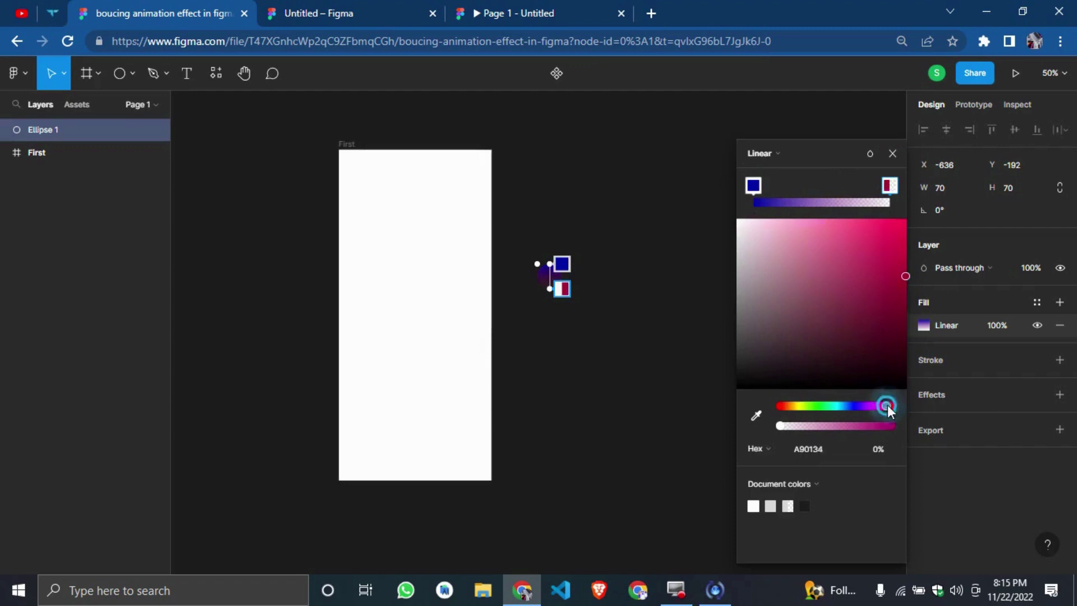
pyautogui.moveTo(887, 409); pyautogui.dragTo(888, 406)
pyautogui.click(849, 425)
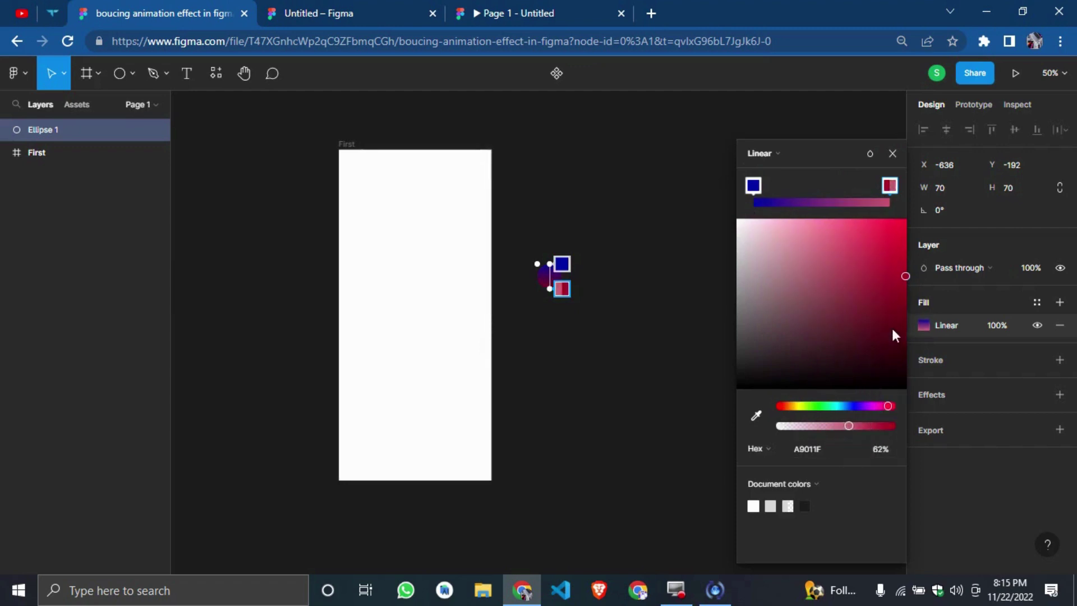
pyautogui.moveTo(896, 335); pyautogui.dragTo(915, 244)
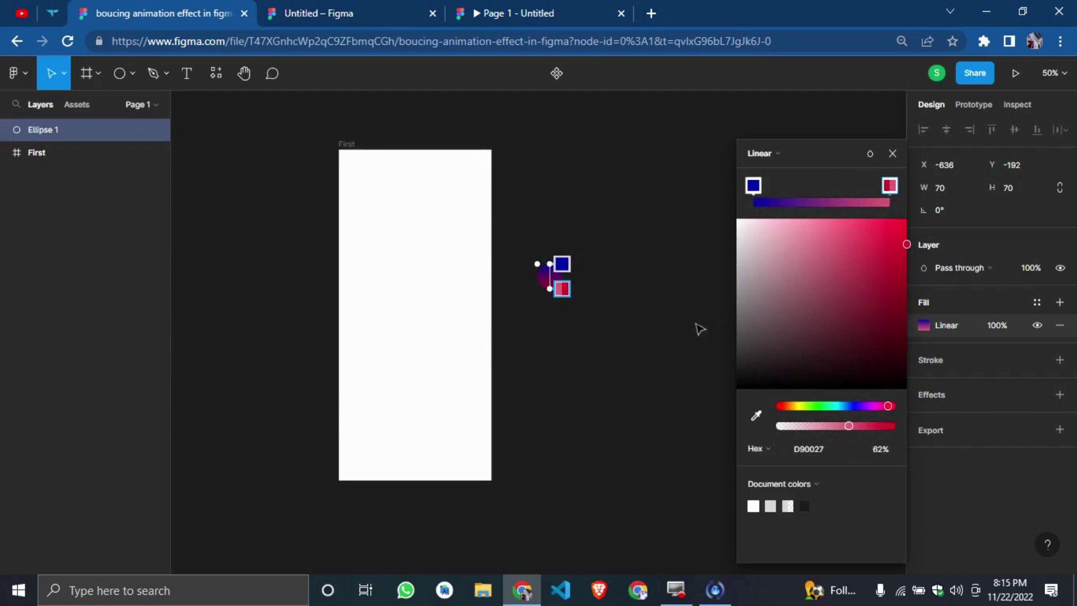
pyautogui.click(654, 320)
pyautogui.click(550, 279)
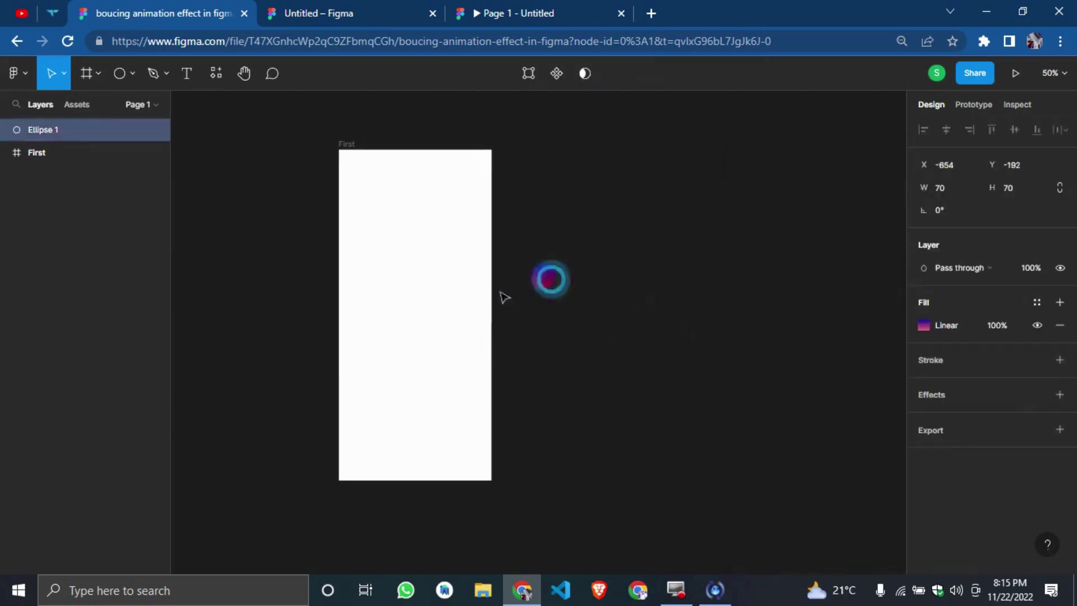
# Nudge the ball slightly and add a drop shadow effect to it.
pyautogui.moveTo(551, 288)
pyautogui.mouseDown()
pyautogui.moveTo(447, 314)
pyautogui.moveTo(564, 301)
pyautogui.mouseUp()
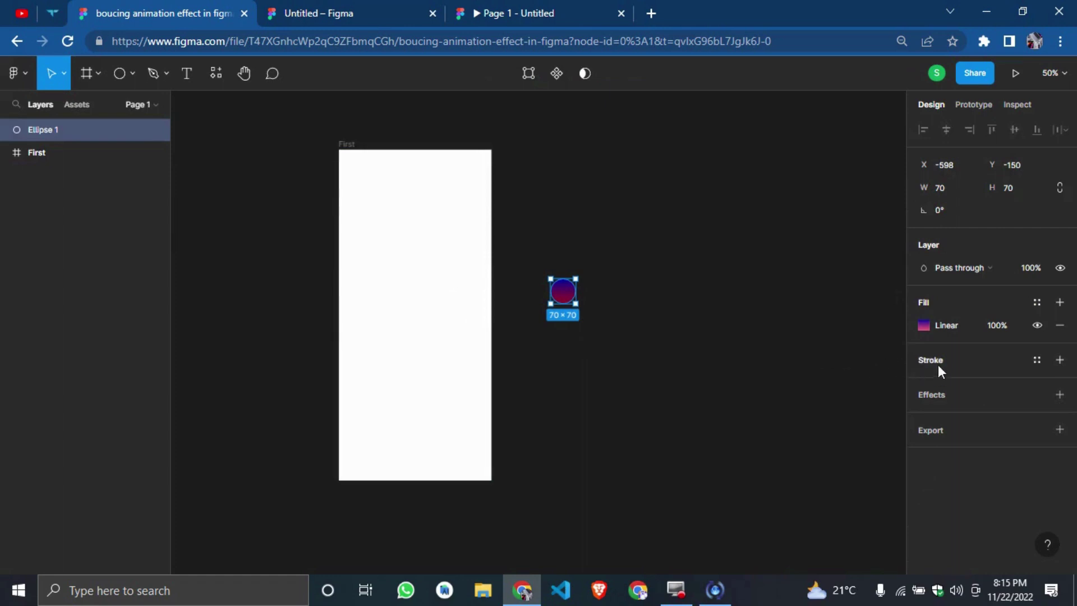
pyautogui.click(931, 395)
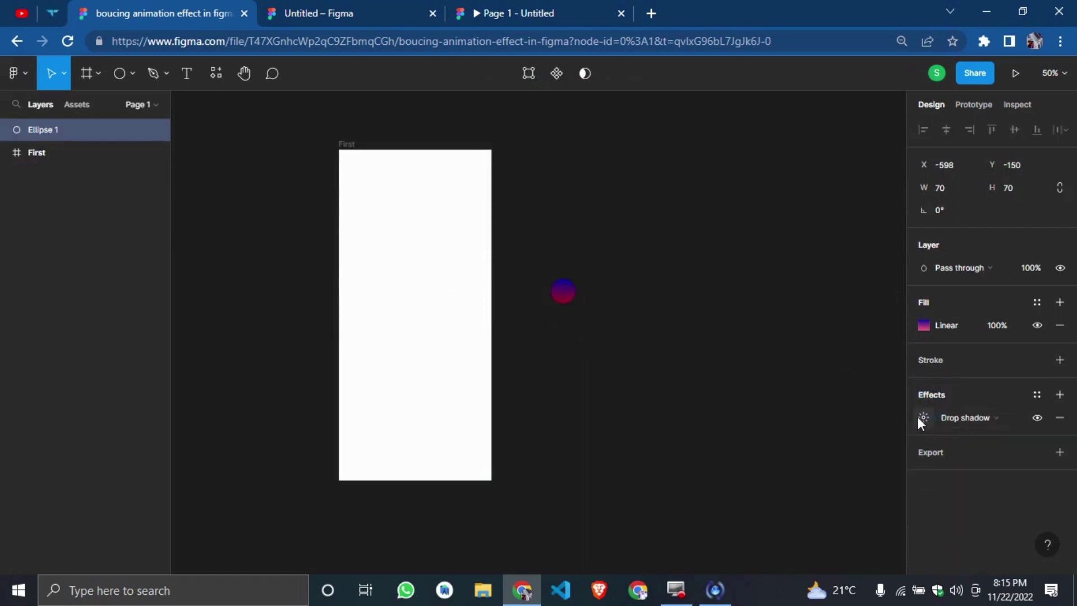
pyautogui.click(923, 417)
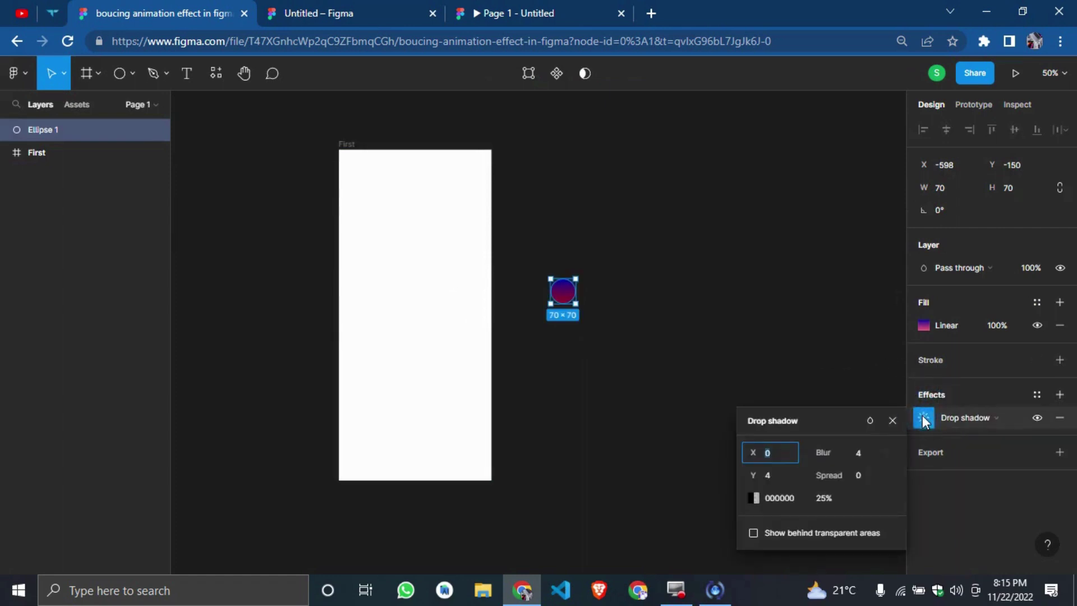
pyautogui.click(756, 497)
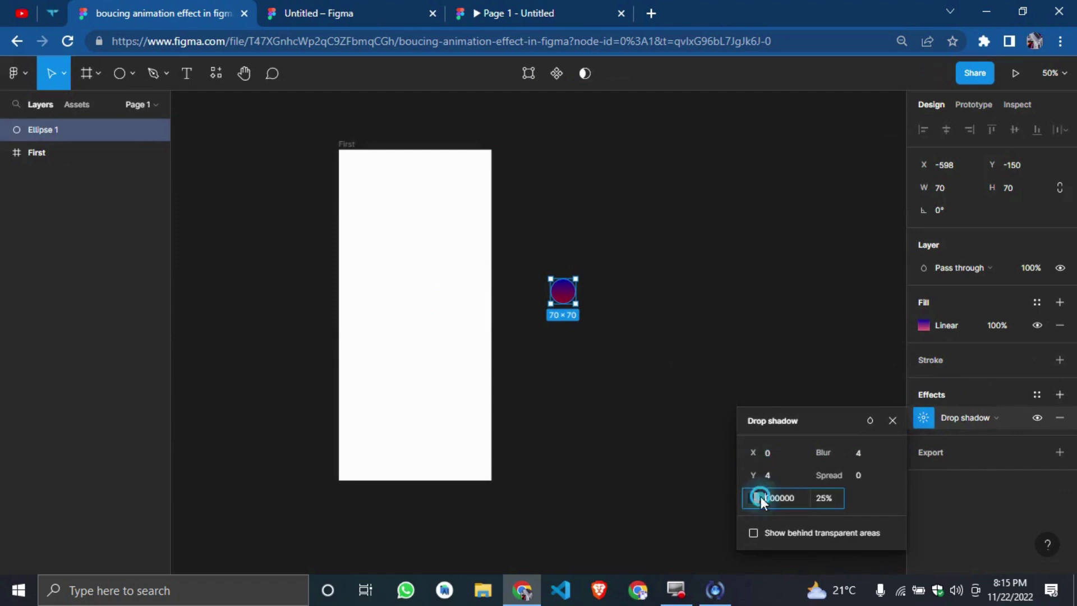
pyautogui.click(751, 491)
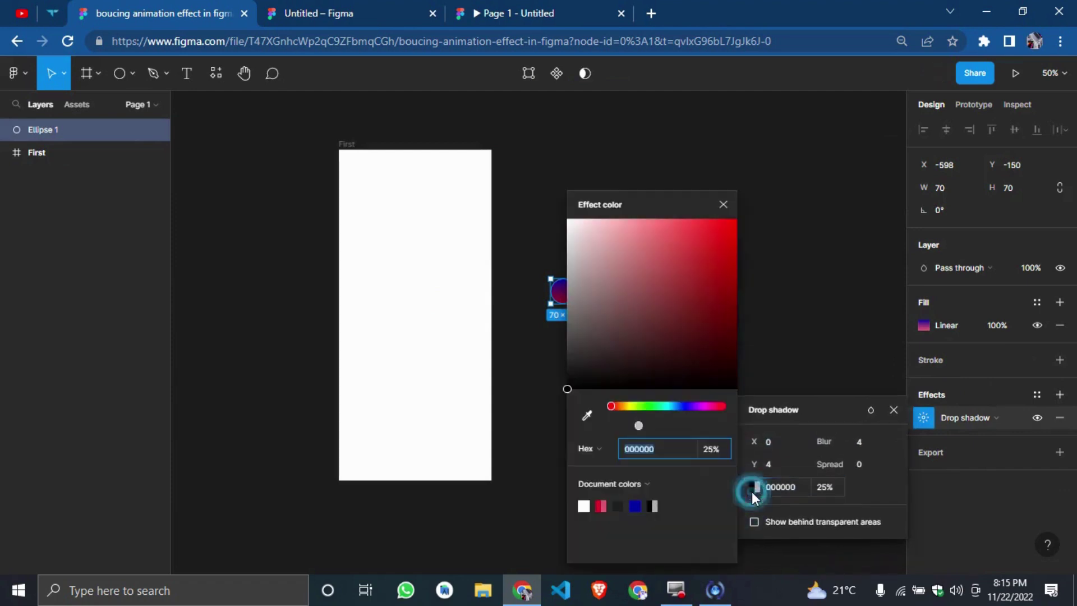
pyautogui.click(538, 332)
# Move the ball into the First frame and zoom in to 200%.
pyautogui.click(567, 303)
pyautogui.moveTo(567, 303); pyautogui.dragTo(454, 355)
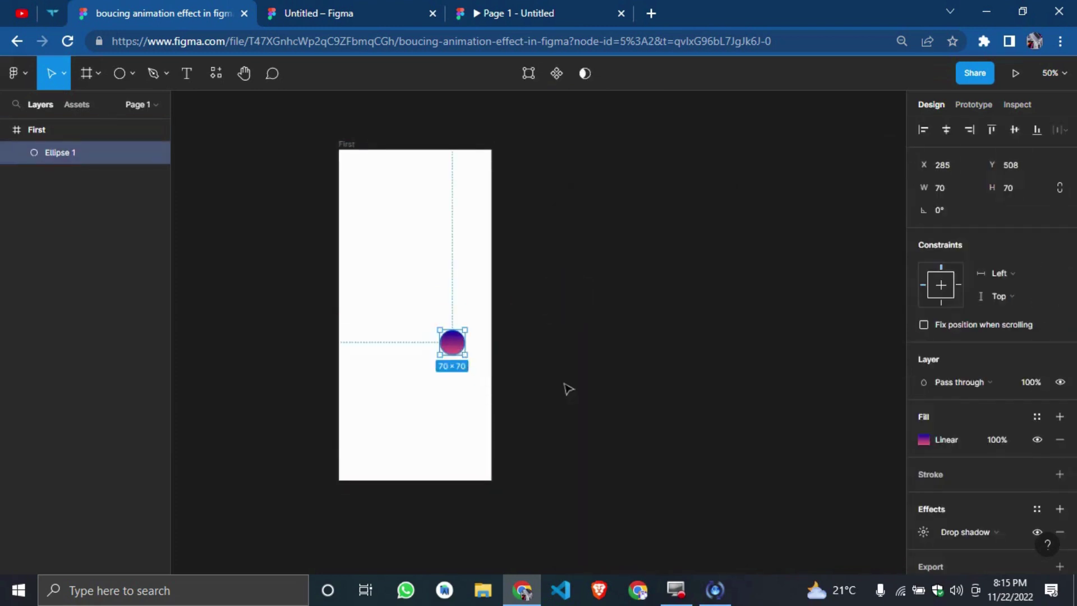
pyautogui.click(565, 385)
pyautogui.hotkey('shift', '0')
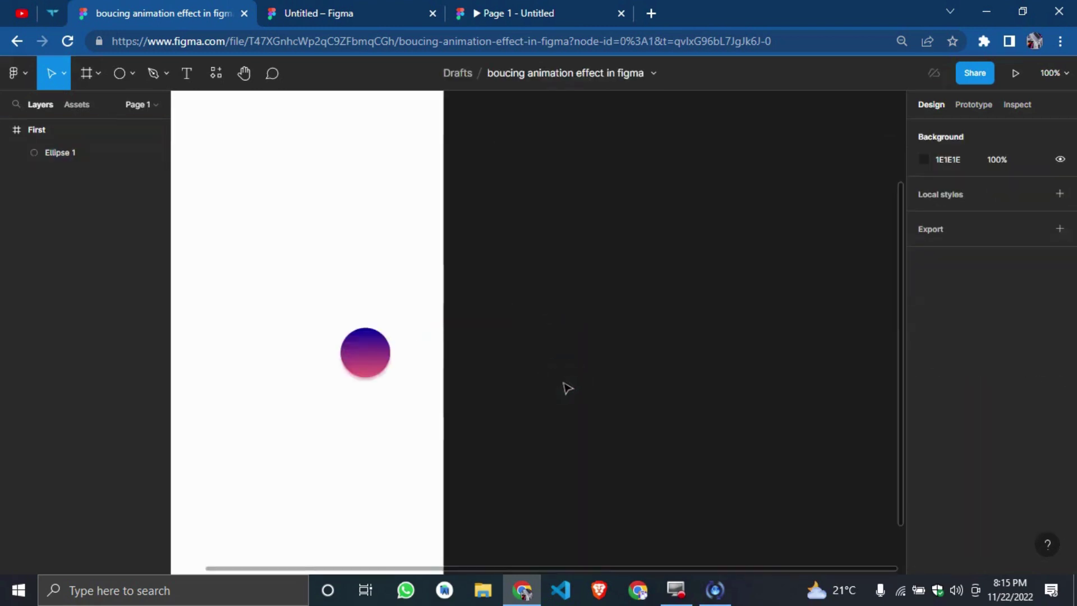
pyautogui.hotkey('ctrl', '+')
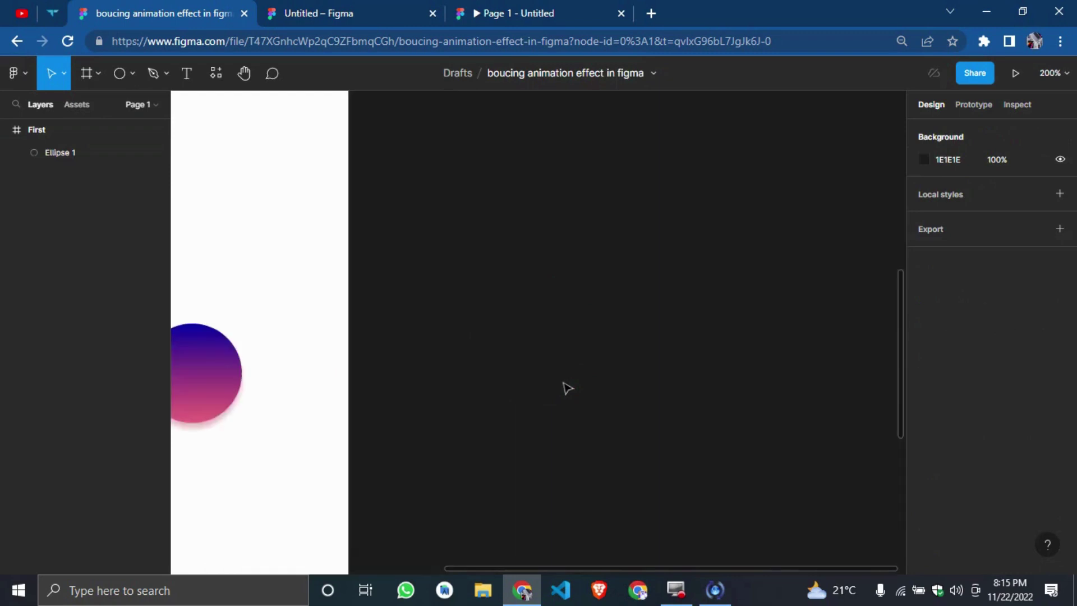
pyautogui.hscroll(-3, 510, 469)
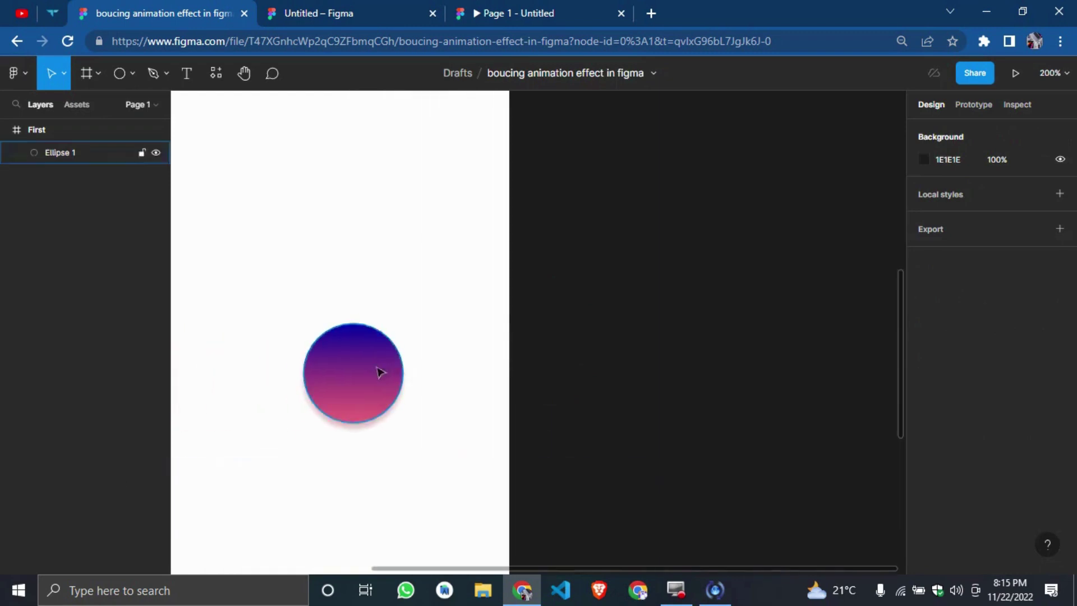
pyautogui.moveTo(380, 372); pyautogui.dragTo(388, 372)
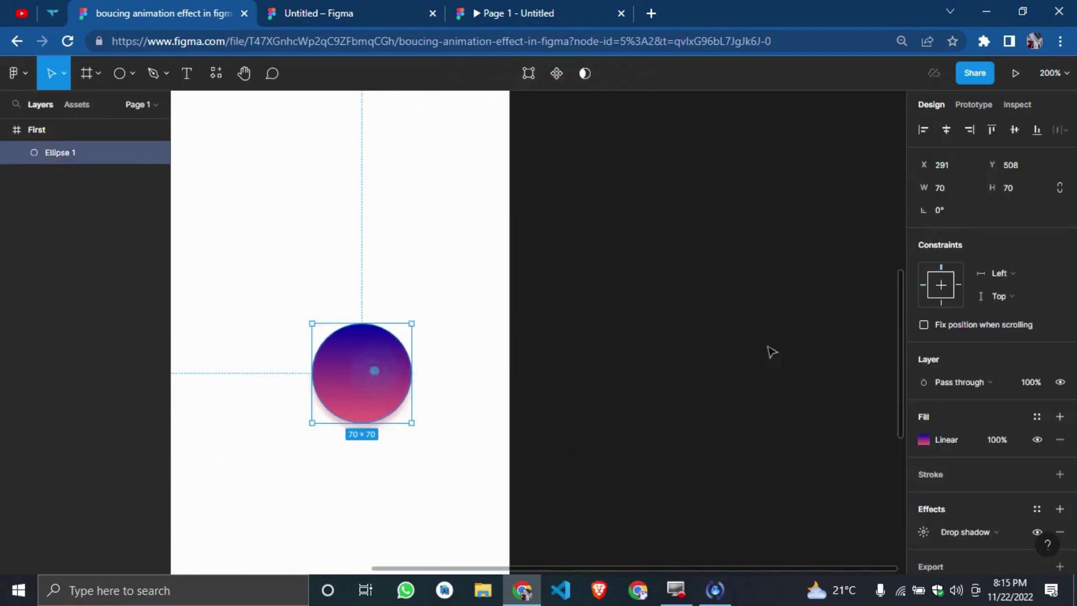
# Make the drop shadow a more opaque dark red (980000).
pyautogui.click(928, 538)
pyautogui.click(753, 510)
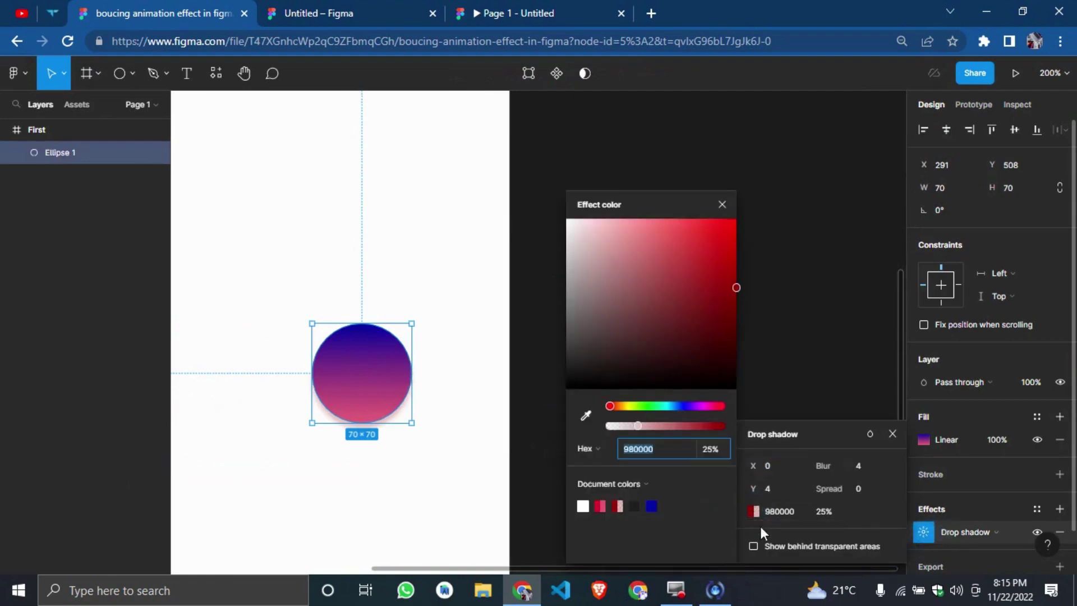
pyautogui.moveTo(694, 425); pyautogui.dragTo(689, 428)
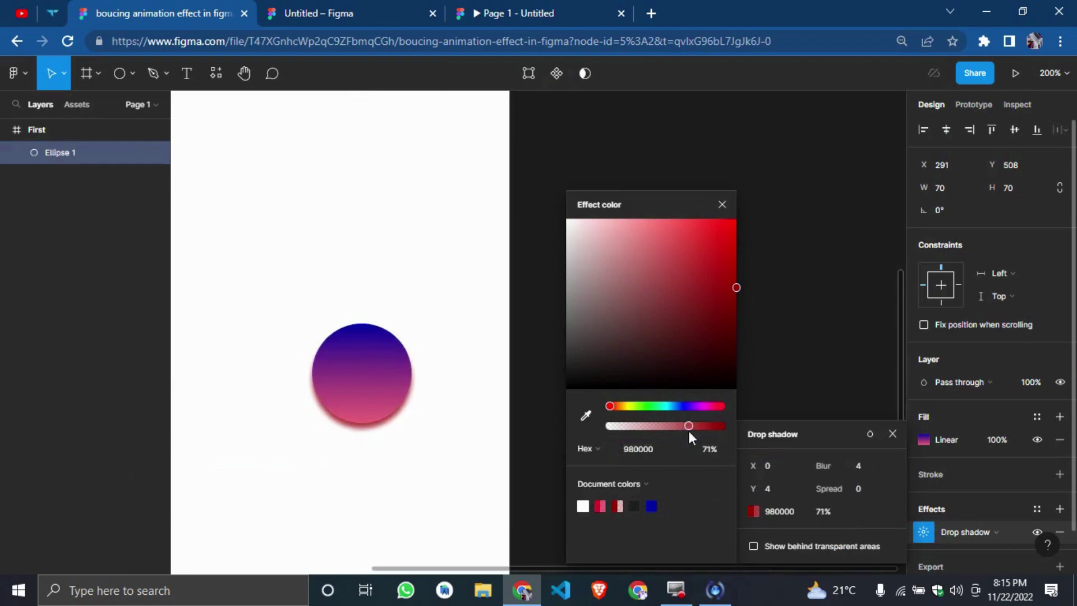
pyautogui.click(798, 388)
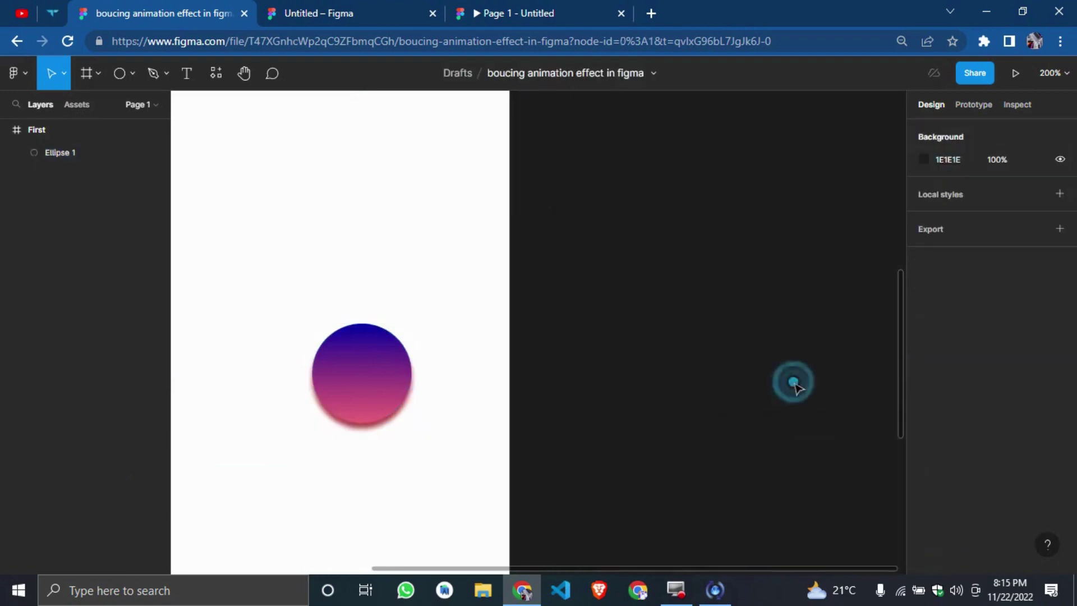
pyautogui.moveTo(369, 380); pyautogui.dragTo(365, 375)
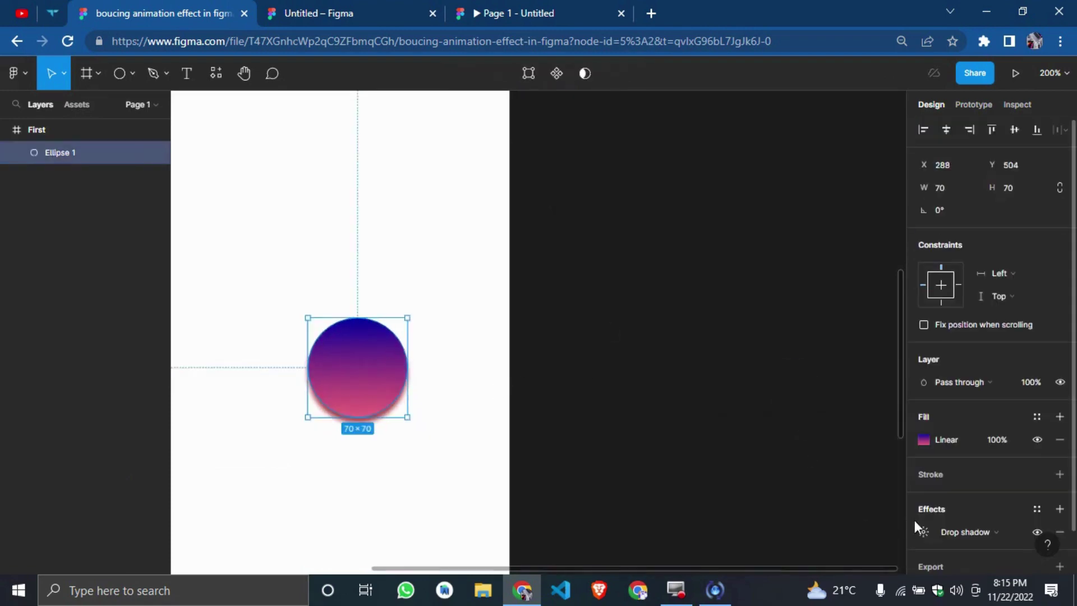
# Set the shadow offset to 4 px, opacity to 45% and spread to 0.
pyautogui.click(921, 540)
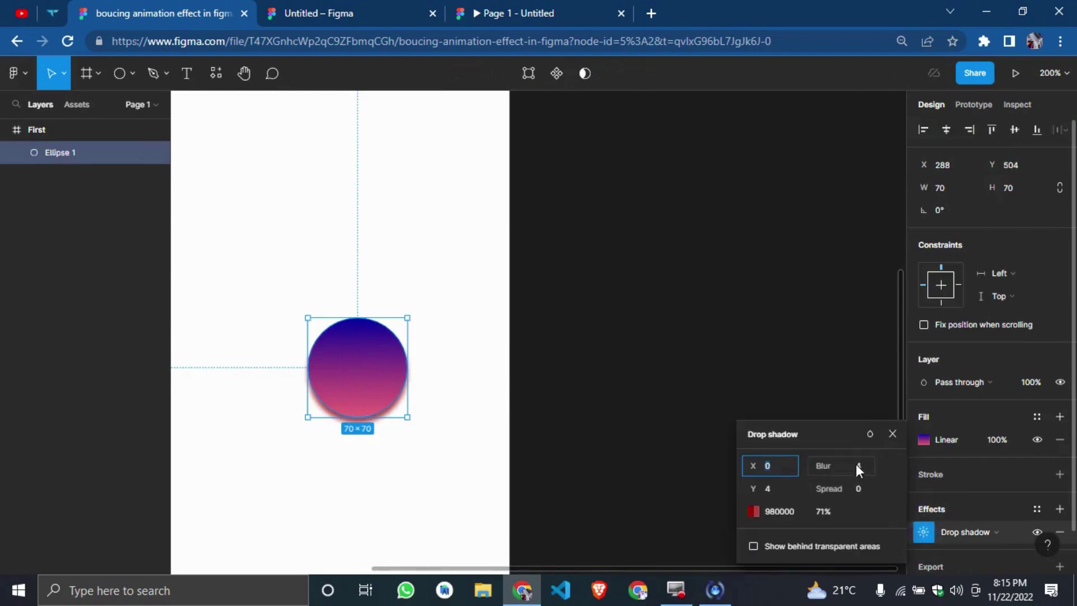
pyautogui.write('4')
pyautogui.click(867, 489)
pyautogui.write('4')
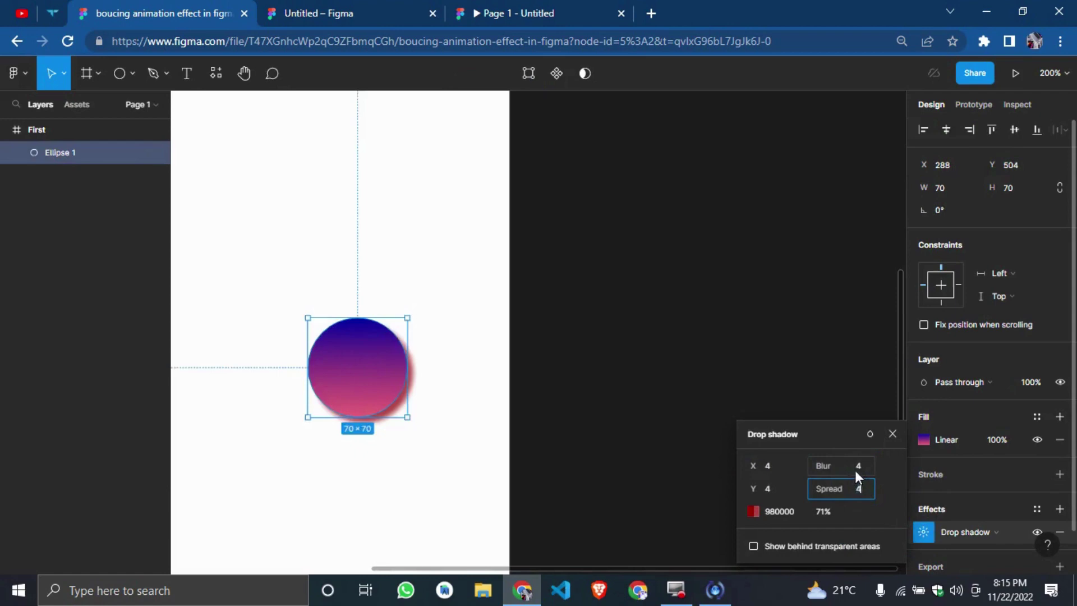
pyautogui.press('Return')
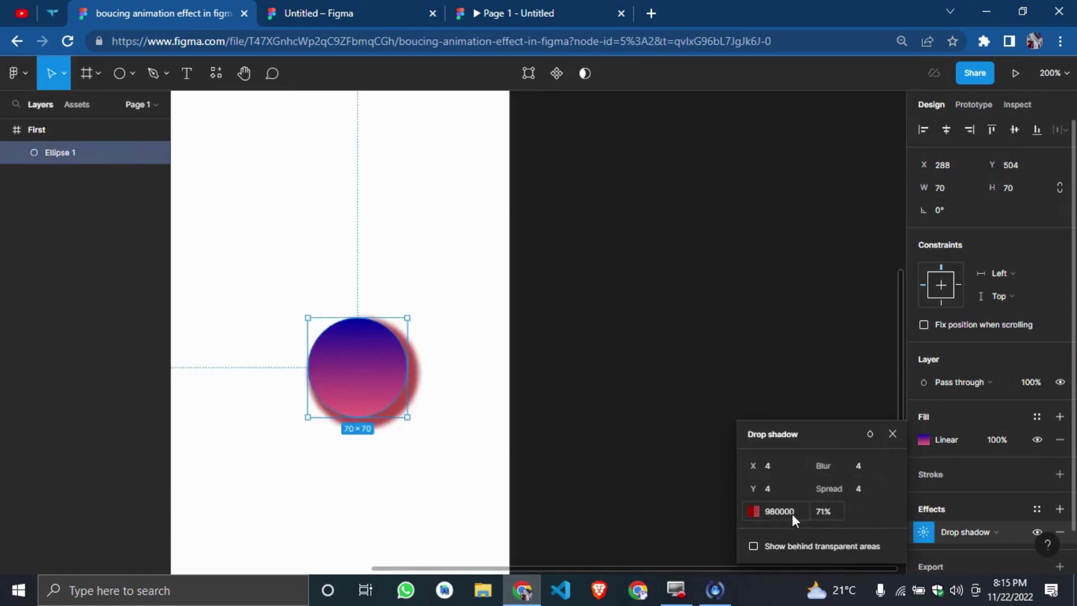
pyautogui.click(824, 513)
pyautogui.write('45')
pyautogui.press('Return')
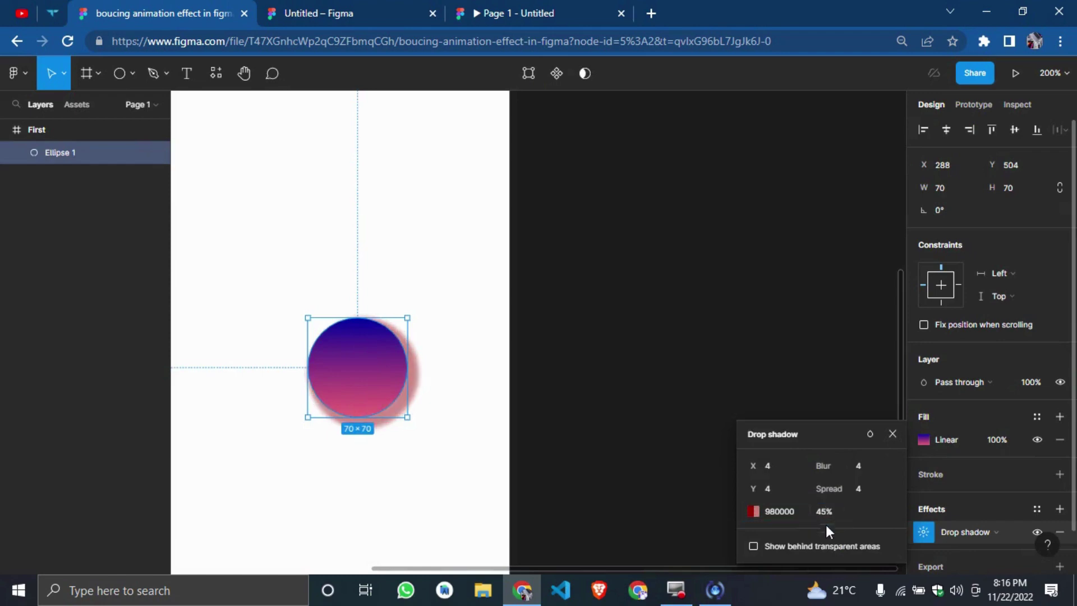
pyautogui.click(858, 488)
pyautogui.write('0')
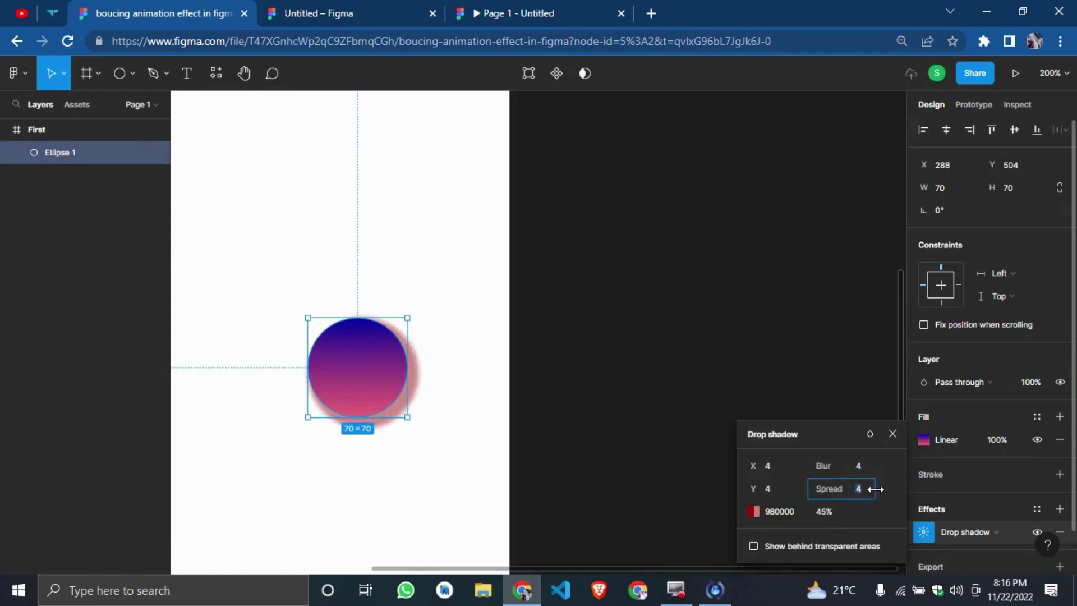
pyautogui.press('Return')
pyautogui.click(572, 335)
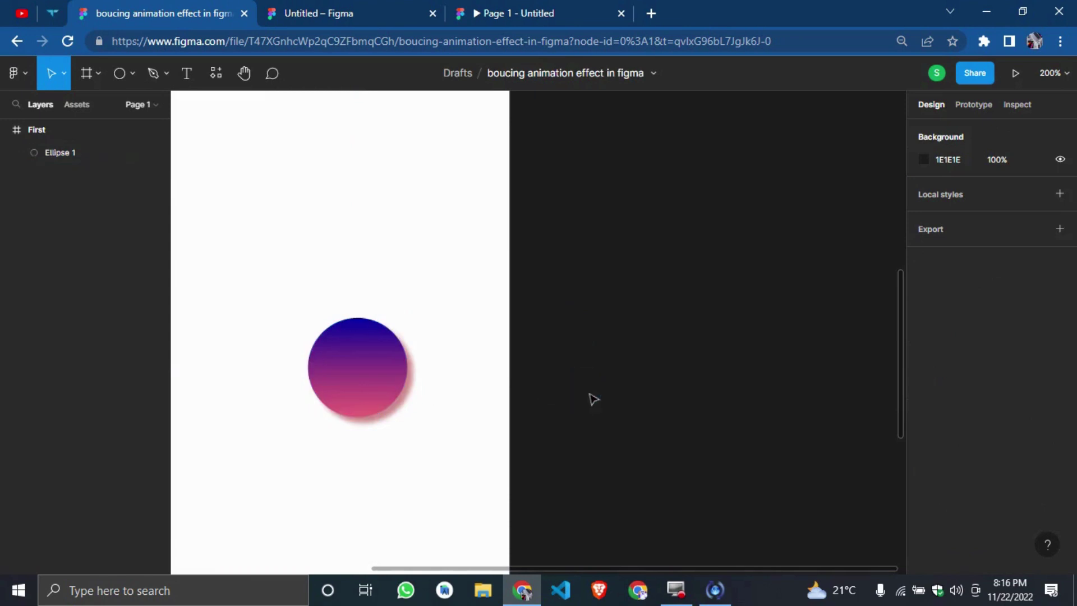
# Move the ball beside the frame and make three copies in a row.
pyautogui.hotkey('shift', '0')
pyautogui.click(455, 348)
pyautogui.moveTo(455, 347); pyautogui.dragTo(611, 343)
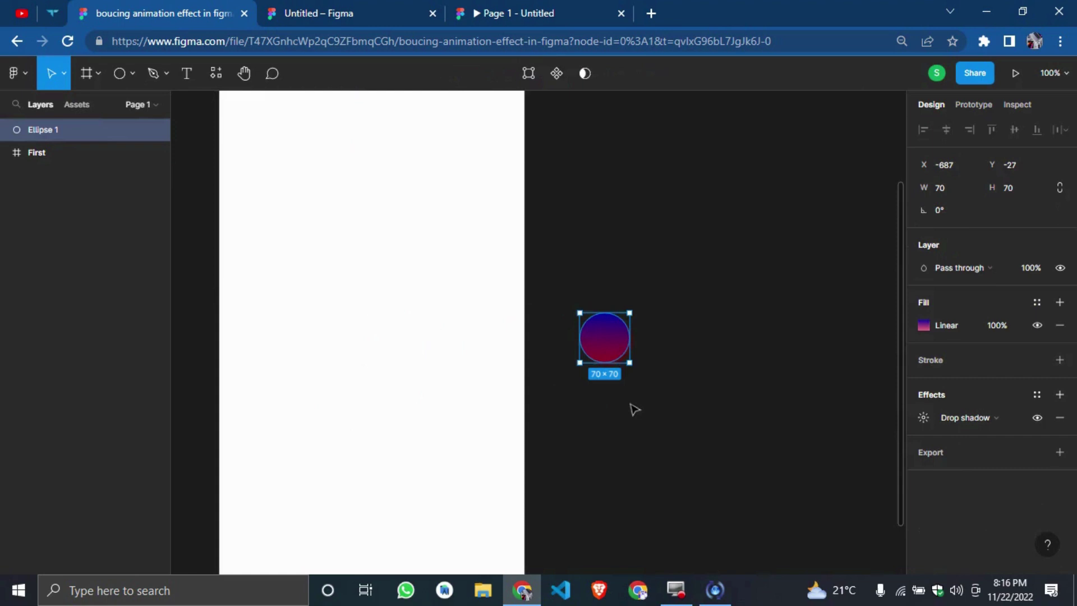
pyautogui.hotkey('ctrl', 'd')
pyautogui.moveTo(625, 343); pyautogui.dragTo(686, 344)
pyautogui.hotkey('ctrl', 'd')
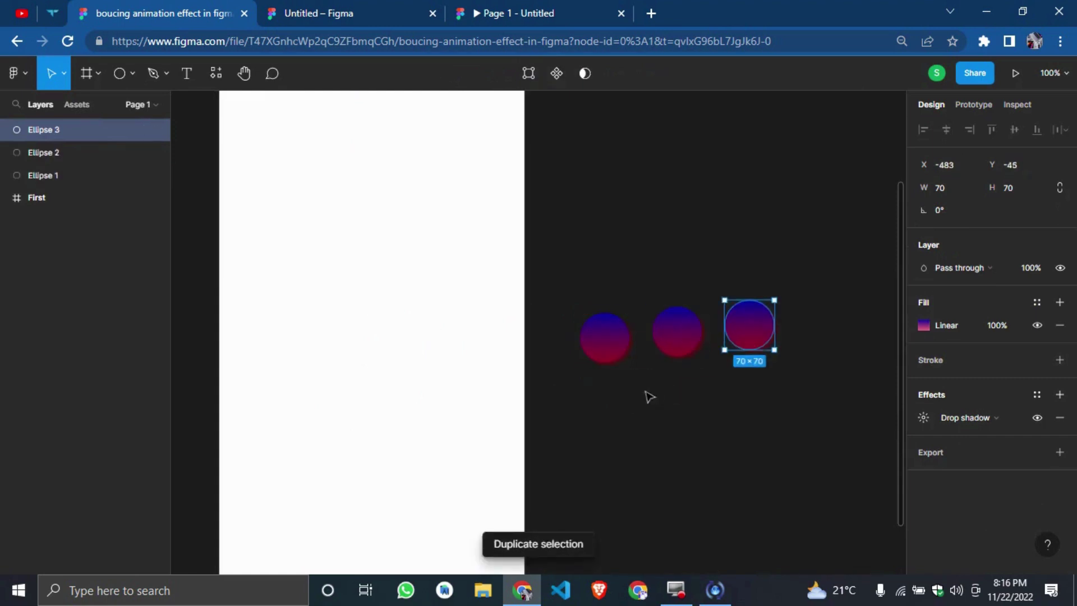
pyautogui.hotkey('ctrl', 'd')
# Drag the original ball back toward the First frame's top edge.
pyautogui.click(672, 435)
pyautogui.scroll(4, 673, 437)
pyautogui.scroll(-4, 668, 427)
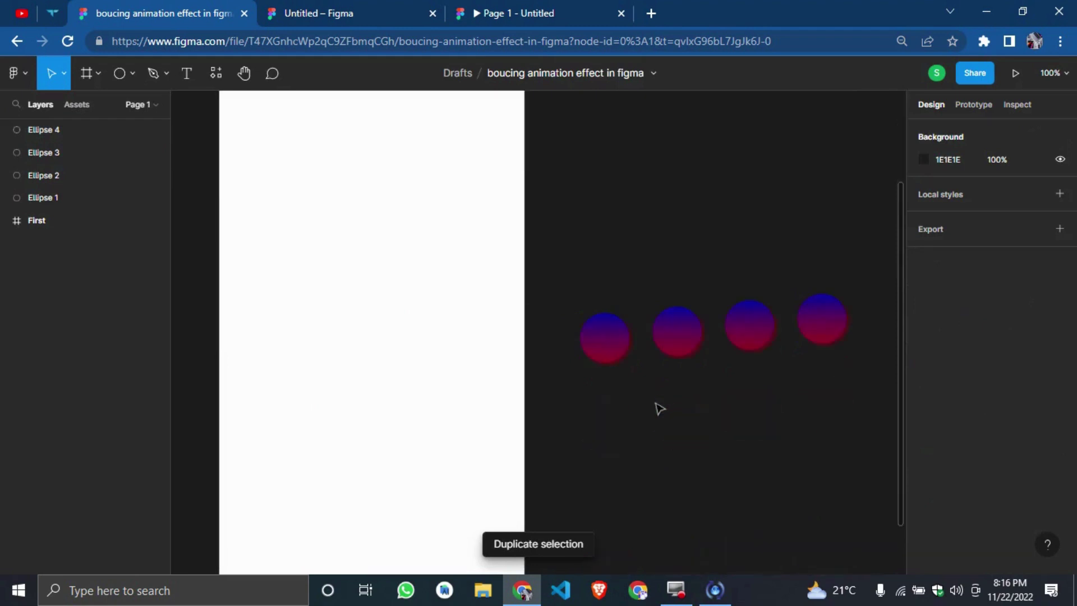
pyautogui.scroll(1, 624, 382)
pyautogui.scroll(2, 561, 432)
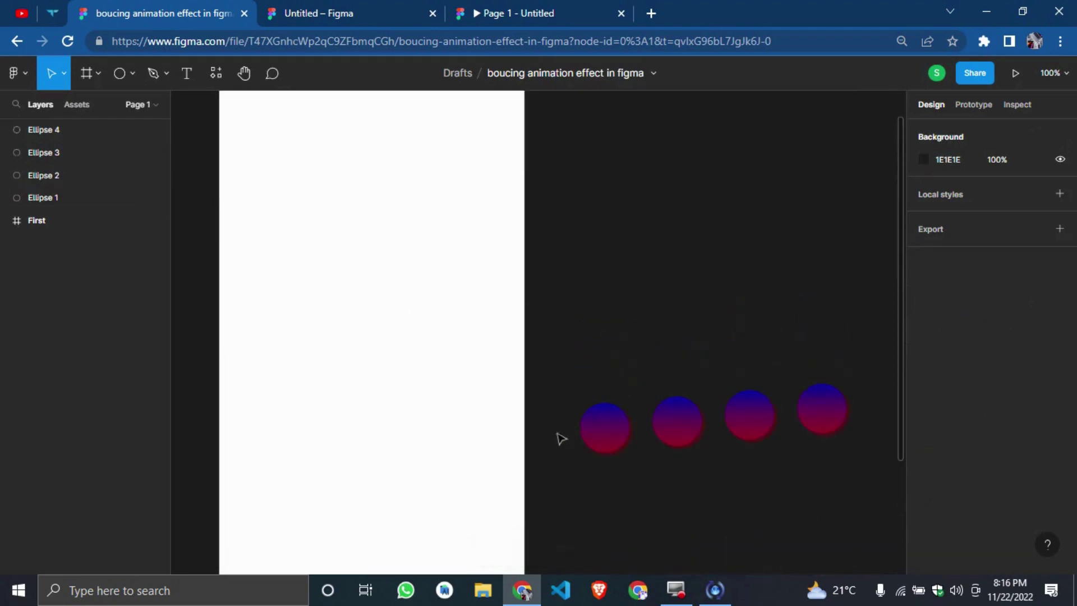
pyautogui.scroll(-3, 568, 427)
pyautogui.moveTo(570, 378); pyautogui.dragTo(452, 203)
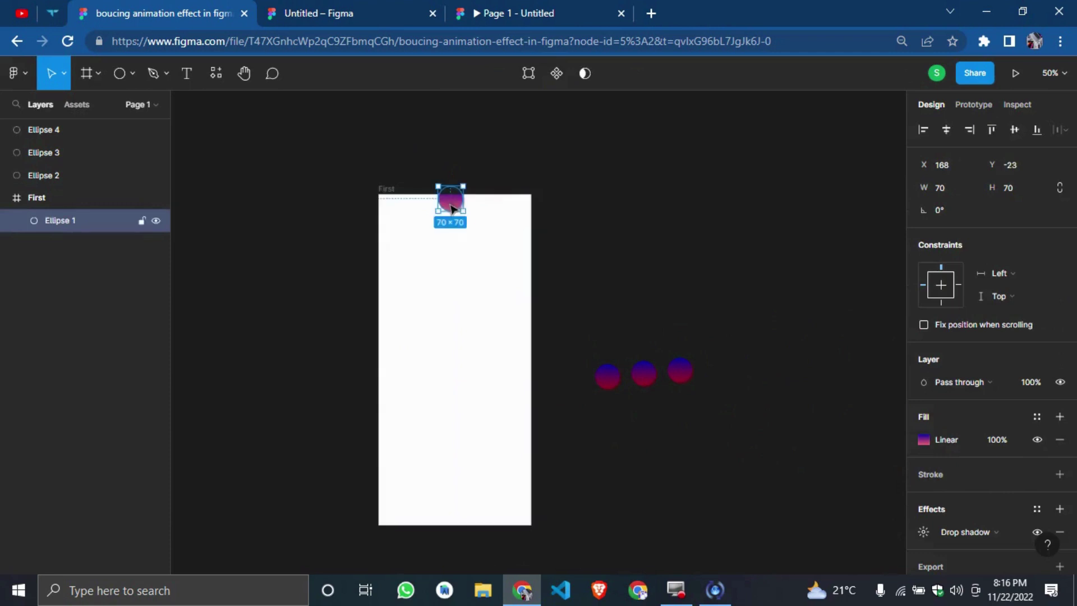
# Lift Ellipse 1 to X 165, Y −72, just above First's top edge.
pyautogui.click(645, 181)
pyautogui.click(459, 205)
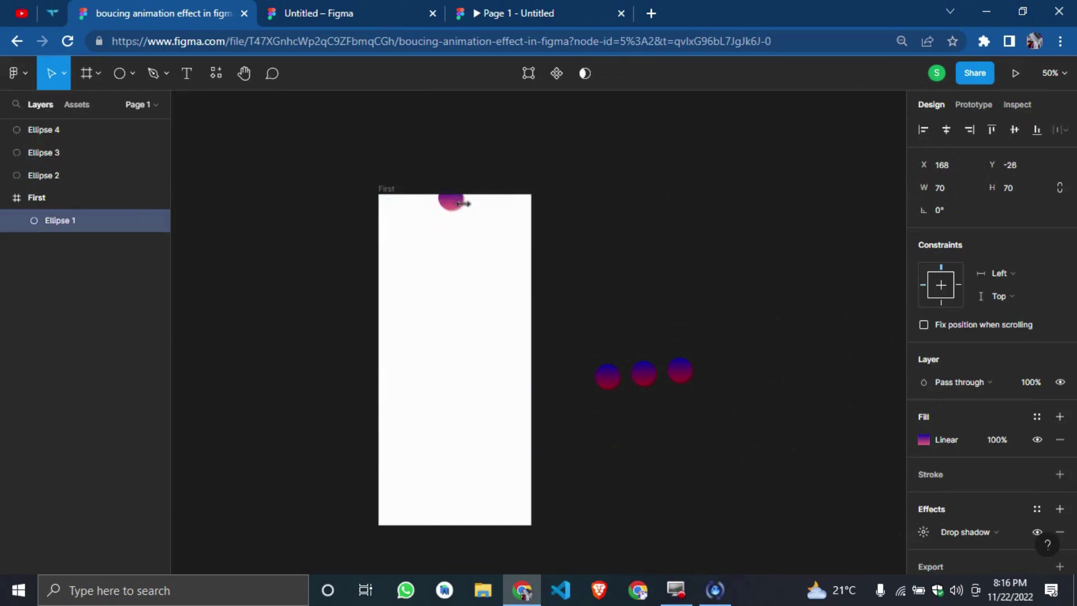
pyautogui.moveTo(463, 203); pyautogui.dragTo(459, 201)
pyautogui.moveTo(462, 200); pyautogui.dragTo(460, 198)
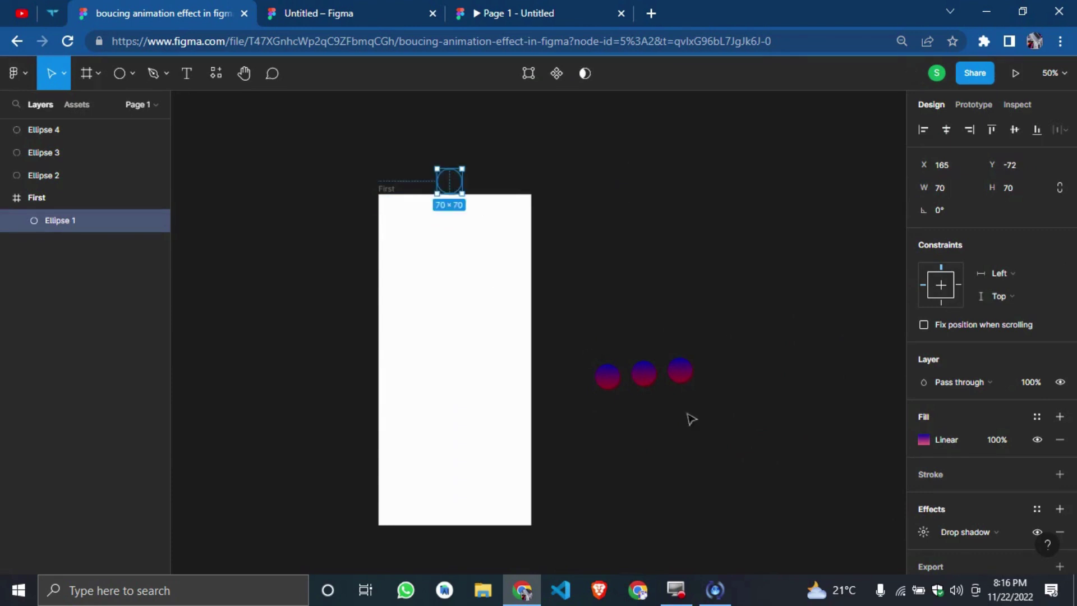
# Select Ellipses 2–4 together and move them below the frame.
pyautogui.moveTo(709, 431); pyautogui.dragTo(590, 294)
pyautogui.moveTo(648, 384); pyautogui.dragTo(483, 551)
pyautogui.scroll(3, 603, 455)
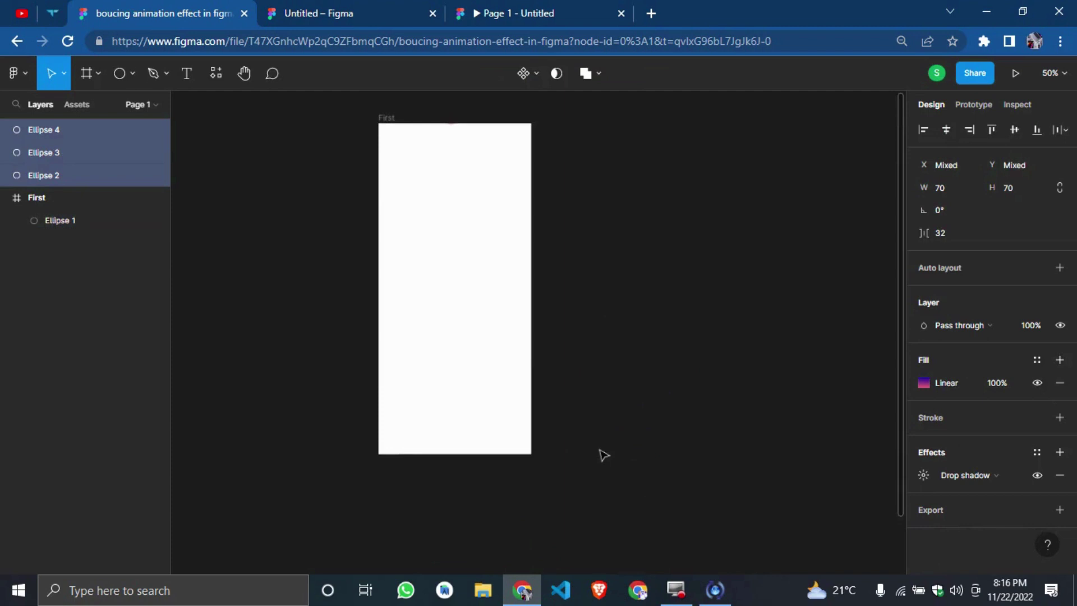
# Add an iPhone 14 Pro Max frame beside First and move Ellipse 2 into it.
pyautogui.click(89, 81)
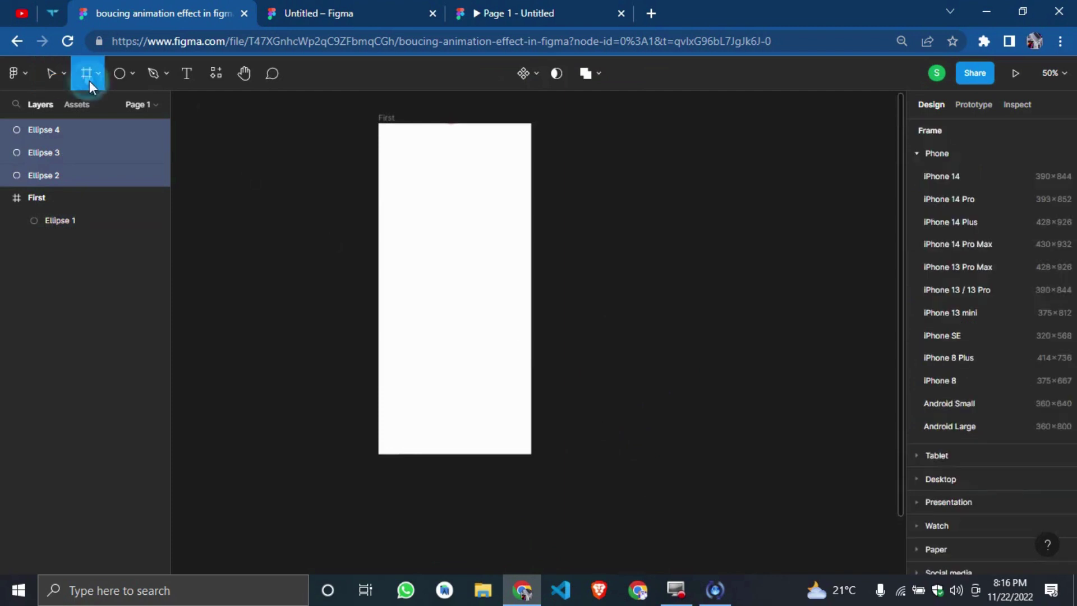
pyautogui.click(965, 241)
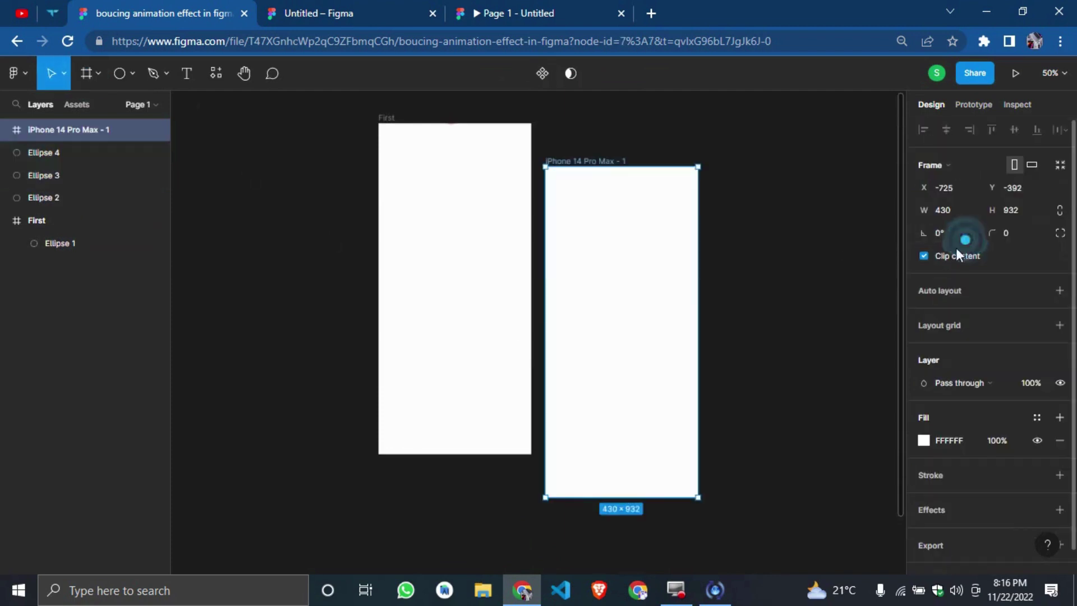
pyautogui.moveTo(628, 326); pyautogui.dragTo(650, 277)
pyautogui.click(875, 404)
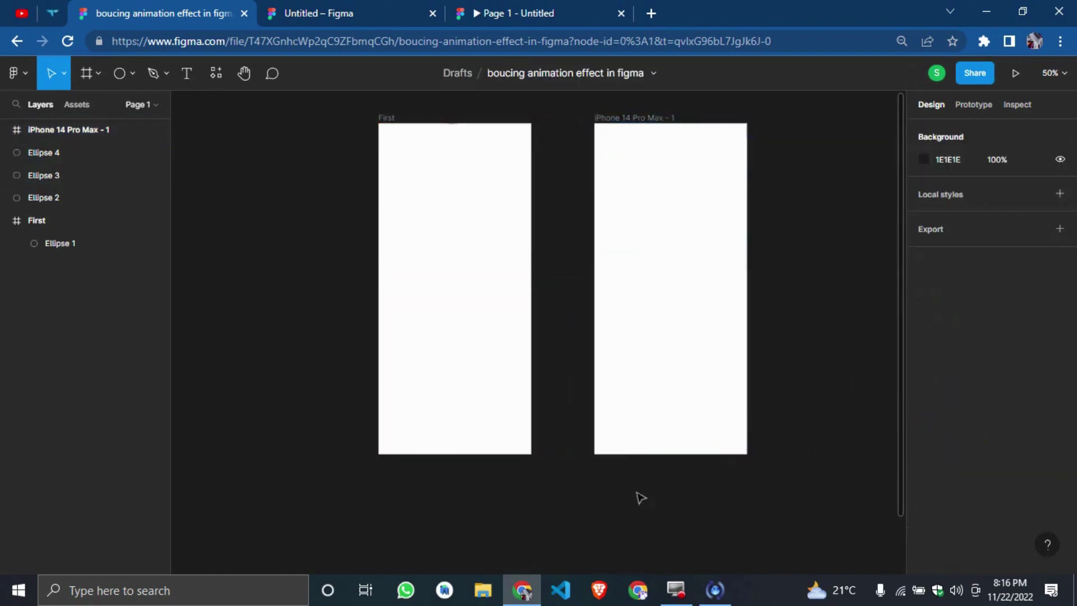
pyautogui.scroll(-3, 633, 499)
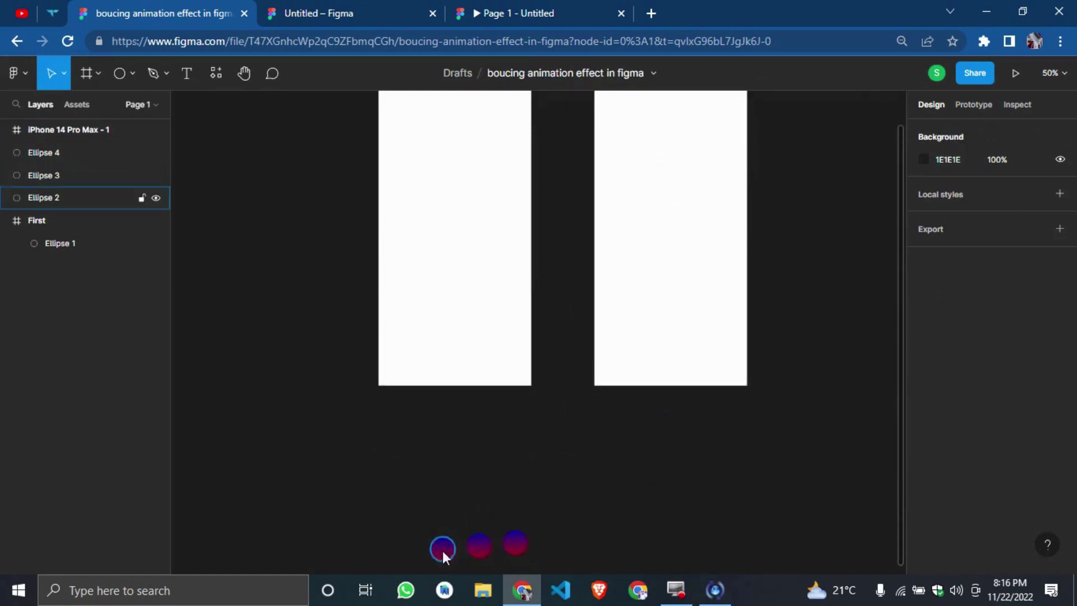
pyautogui.moveTo(443, 550); pyautogui.dragTo(672, 347)
pyautogui.moveTo(697, 539); pyautogui.dragTo(658, 385)
# Add another iPhone 14 Pro Max frame to the right of the others.
pyautogui.click(73, 76)
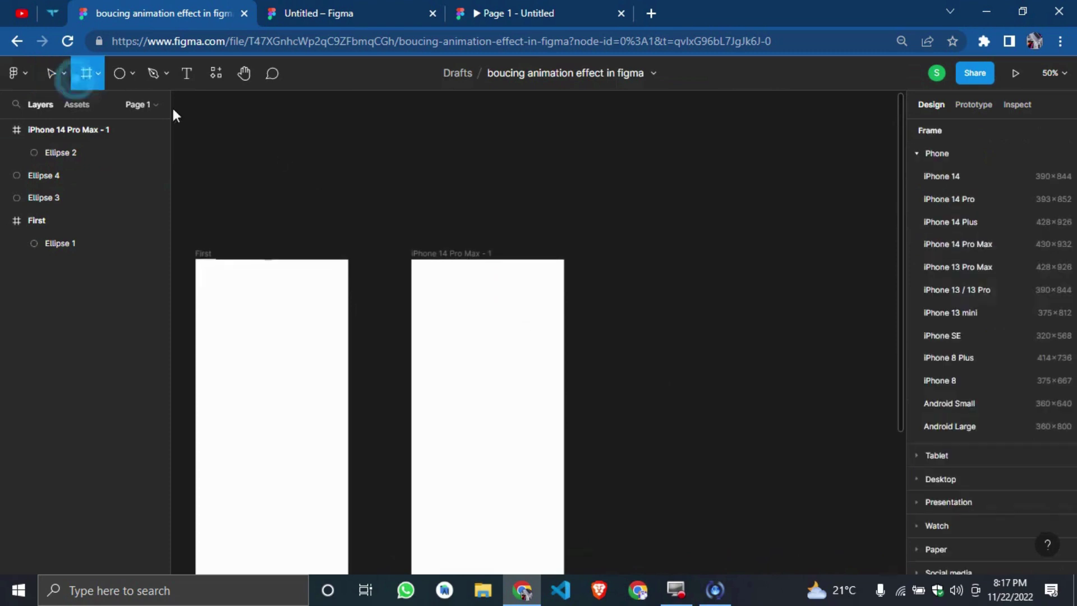
pyautogui.click(976, 242)
pyautogui.moveTo(684, 285); pyautogui.dragTo(721, 385)
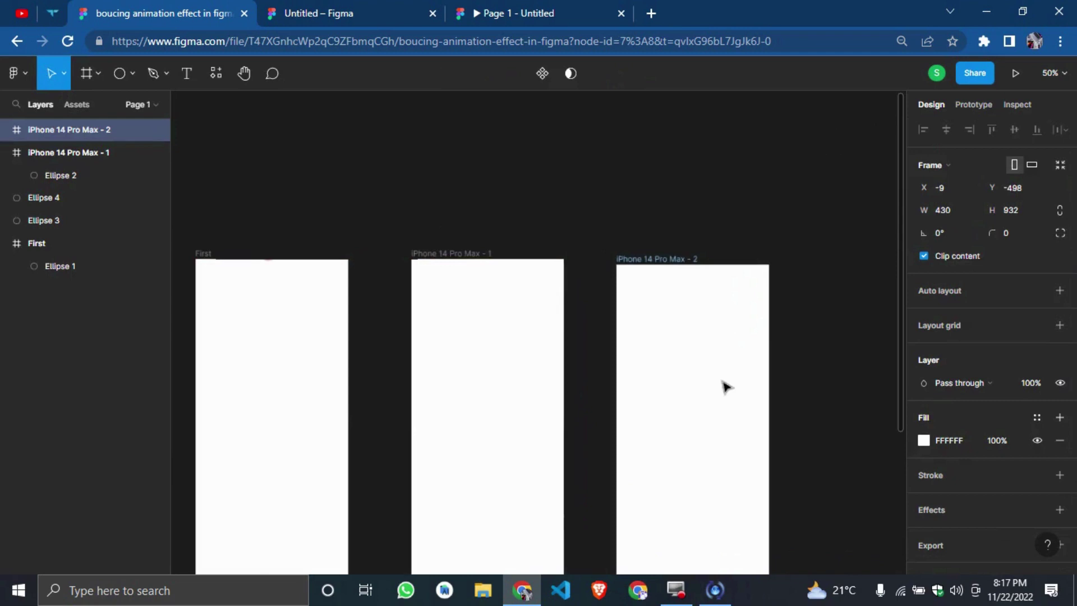
# Drag Ellipse 3 into iPhone 14 Pro Max - 2, centred at X 180, Y 431.
pyautogui.scroll(-5, 809, 415)
pyautogui.scroll(1, 341, 514)
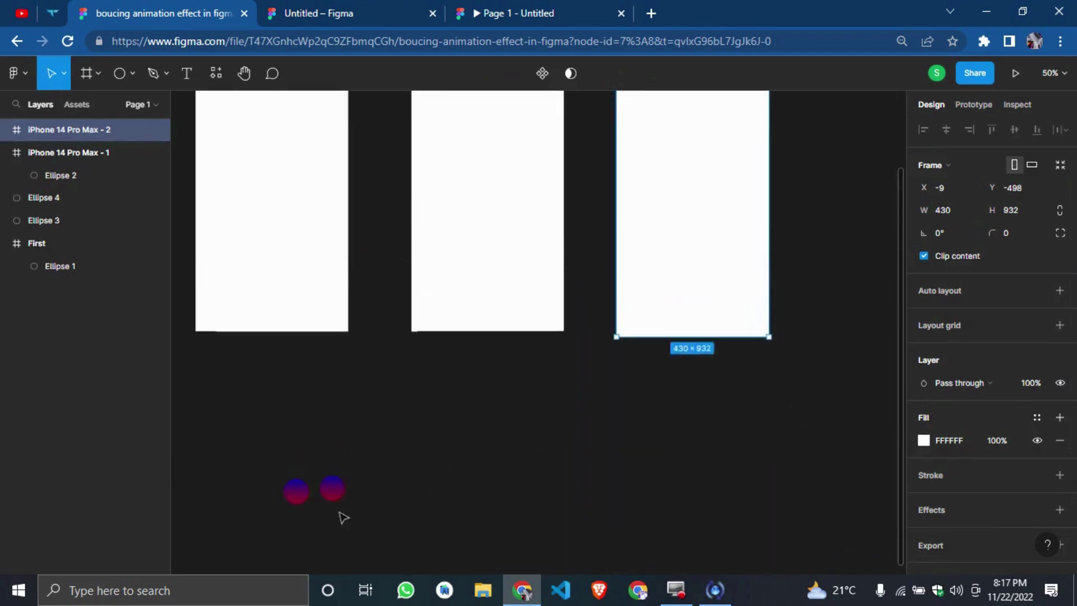
pyautogui.moveTo(294, 493); pyautogui.dragTo(705, 376)
pyautogui.click(845, 500)
pyautogui.hscroll(3, 729, 482)
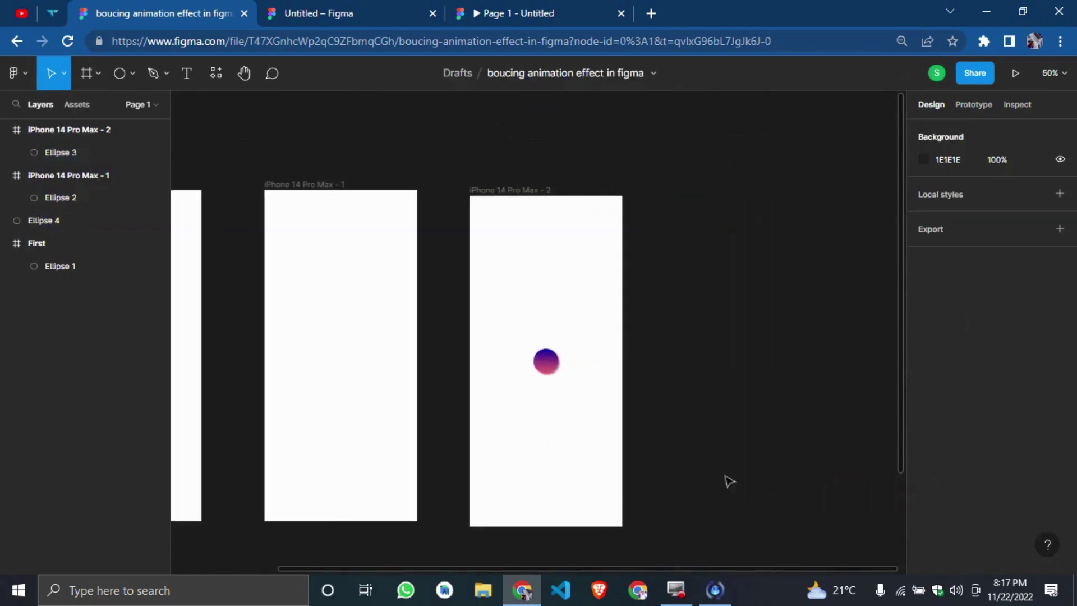
pyautogui.click(546, 362)
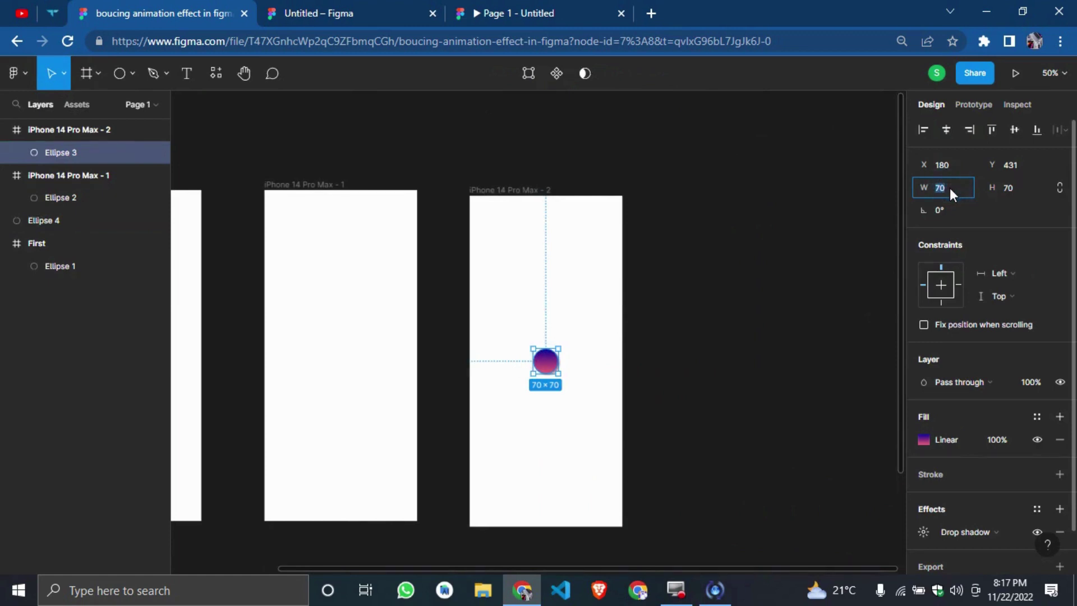
pyautogui.click(700, 361)
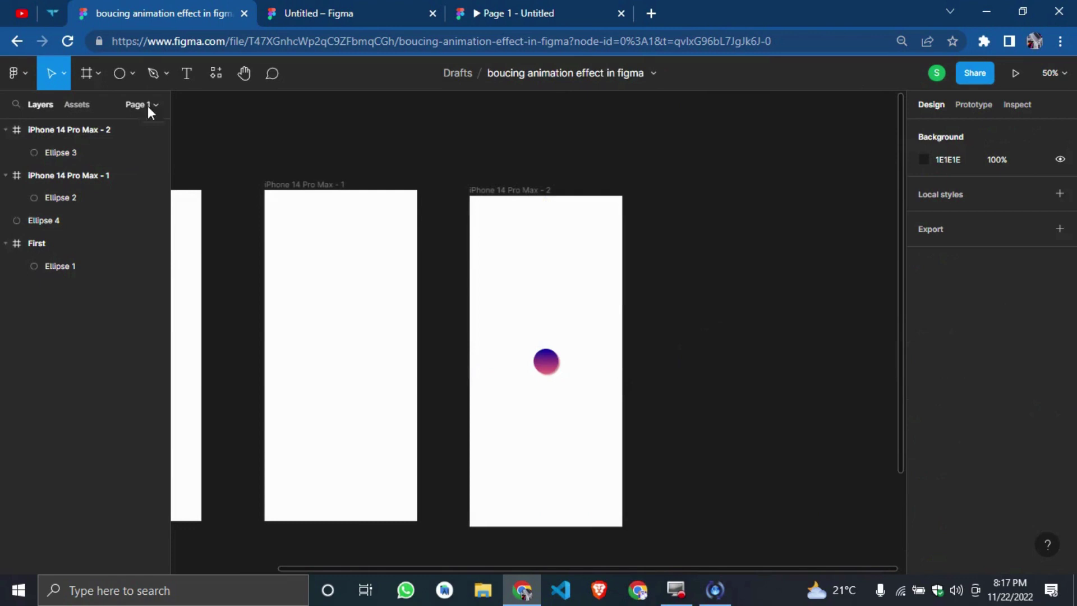
# Duplicate iPhone 14 Pro Max - 2 and resize the copy's ball to 180×180.
pyautogui.click(508, 187)
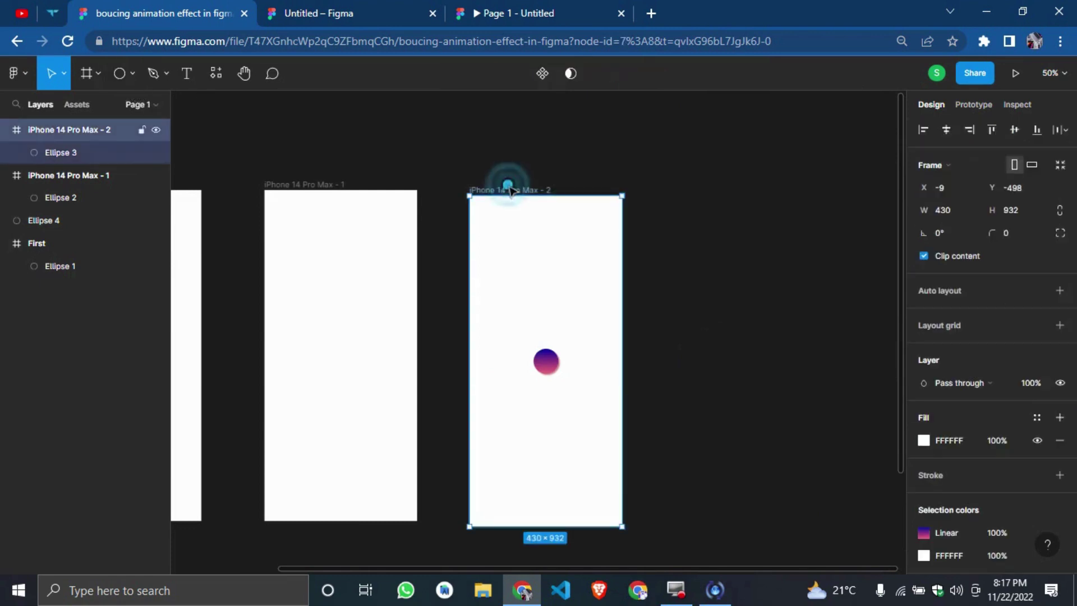
pyautogui.hotkey('ctrl', 'd')
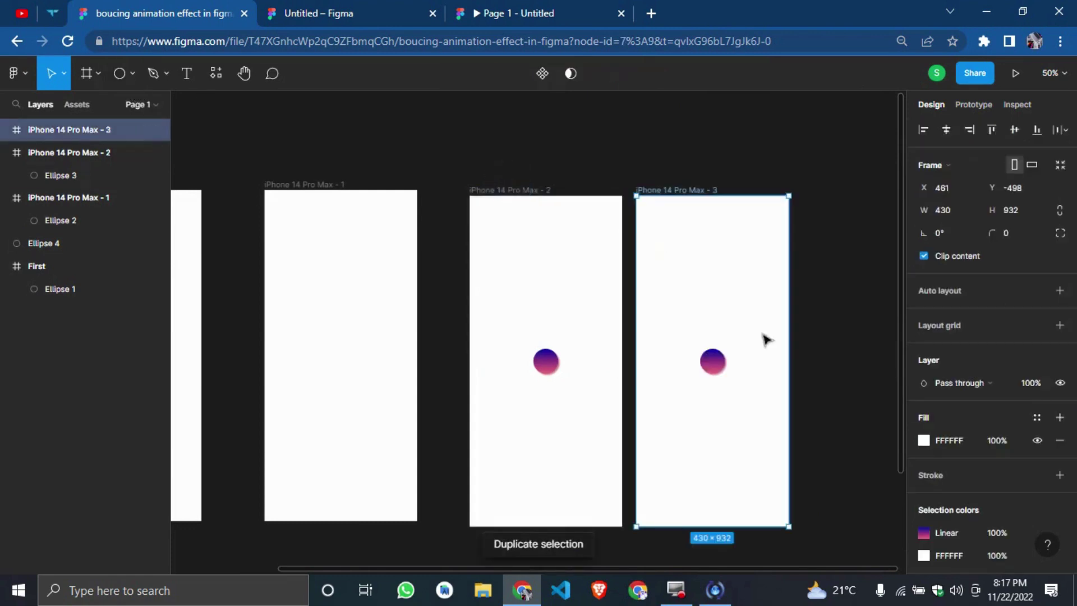
pyautogui.click(722, 365)
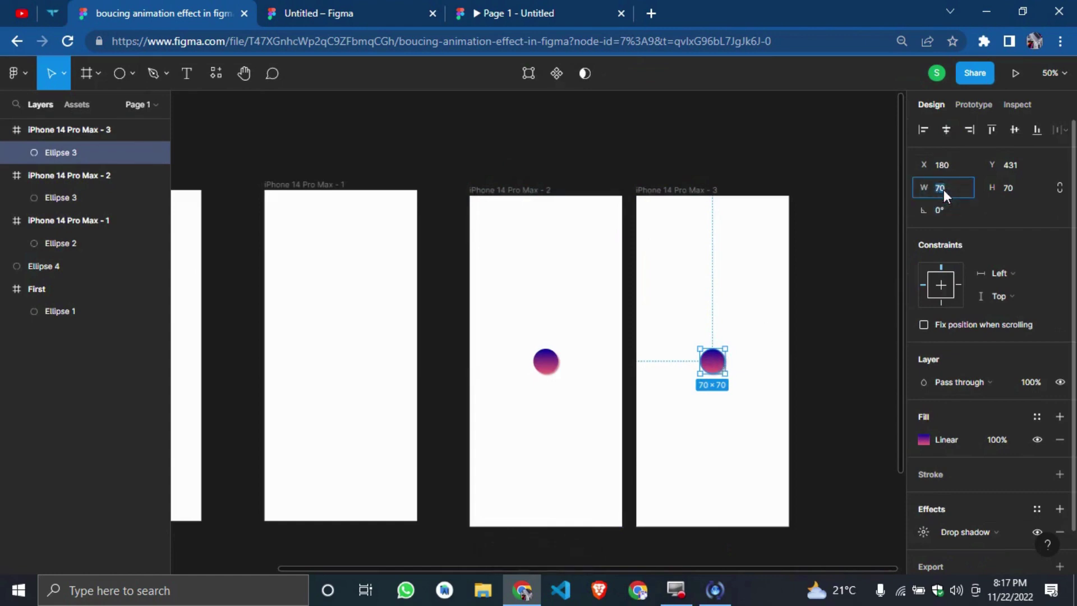
pyautogui.write('18')
pyautogui.press('Tab')
pyautogui.write('189')
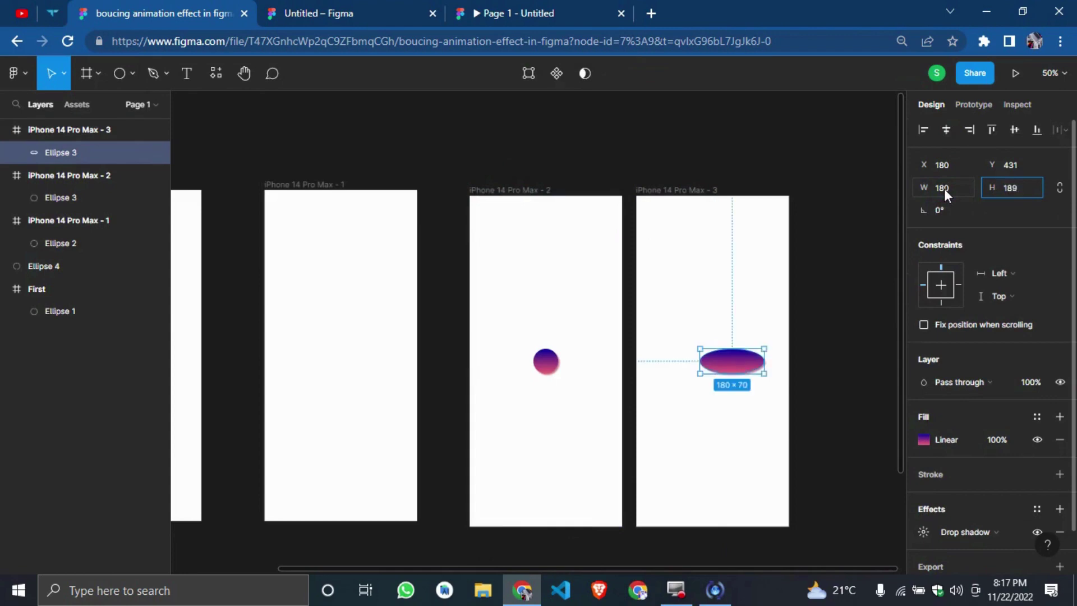
pyautogui.press('BackSpace')
pyautogui.write('0')
pyautogui.press('Return')
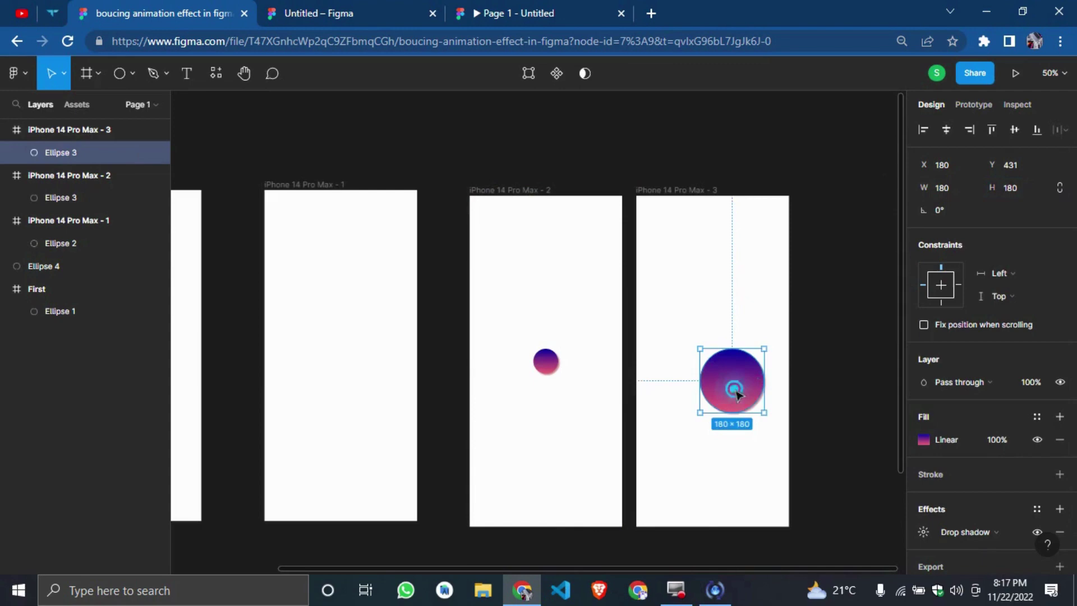
# Centre the enlarged circle in the frame at about X 127, Y 376.
pyautogui.moveTo(736, 390); pyautogui.dragTo(713, 374)
pyautogui.press('Right')
pyautogui.press('Right')
pyautogui.press('Right')
pyautogui.press('Right')
pyautogui.press('Right')
pyautogui.press('Right')
pyautogui.press('Right')
pyautogui.press('Right')
pyautogui.press('Right')
pyautogui.press('Right')
pyautogui.press('Right')
pyautogui.press('Right')
pyautogui.press('Right')
pyautogui.press('Right')
pyautogui.press('Right')
pyautogui.press('Right')
pyautogui.press('Right')
pyautogui.press('Right')
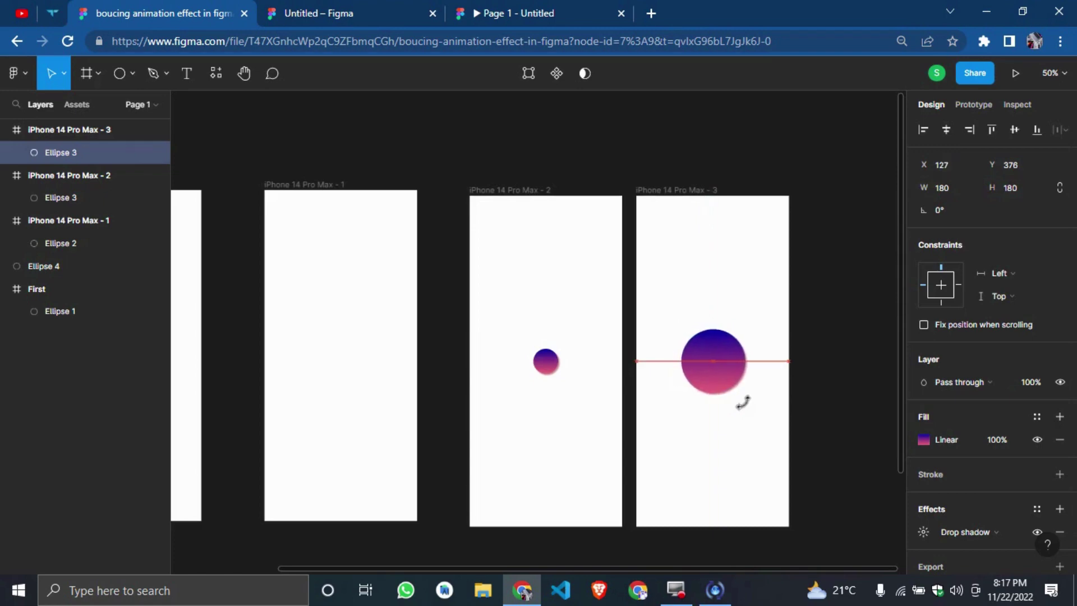
pyautogui.click(812, 398)
pyautogui.hscroll(3, 827, 446)
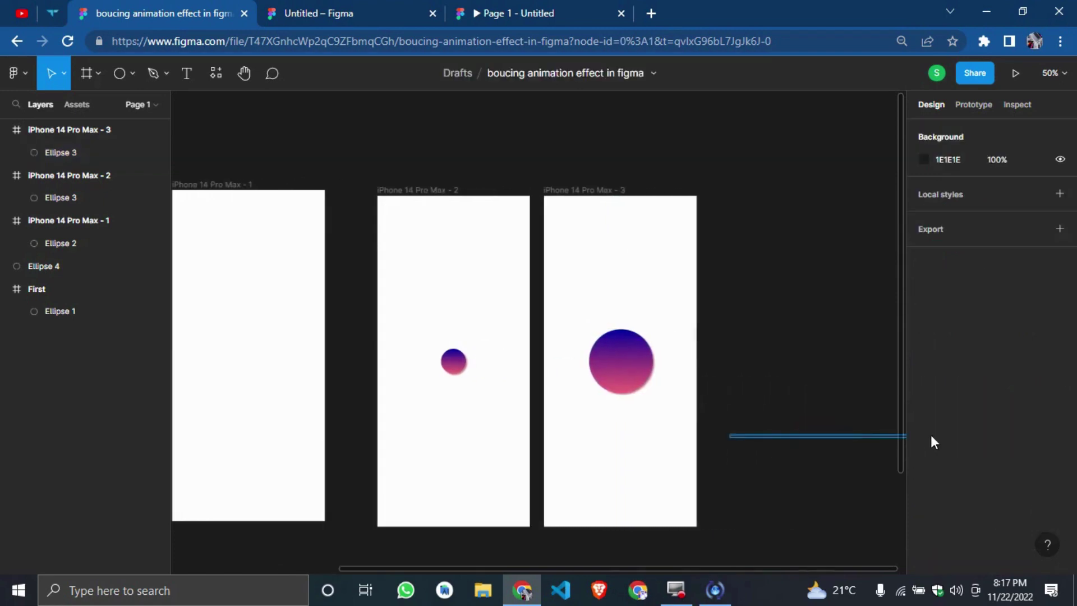
# Duplicate frame 3 and enlarge its circle to about 933×1053, flooding the frame.
pyautogui.click(522, 187)
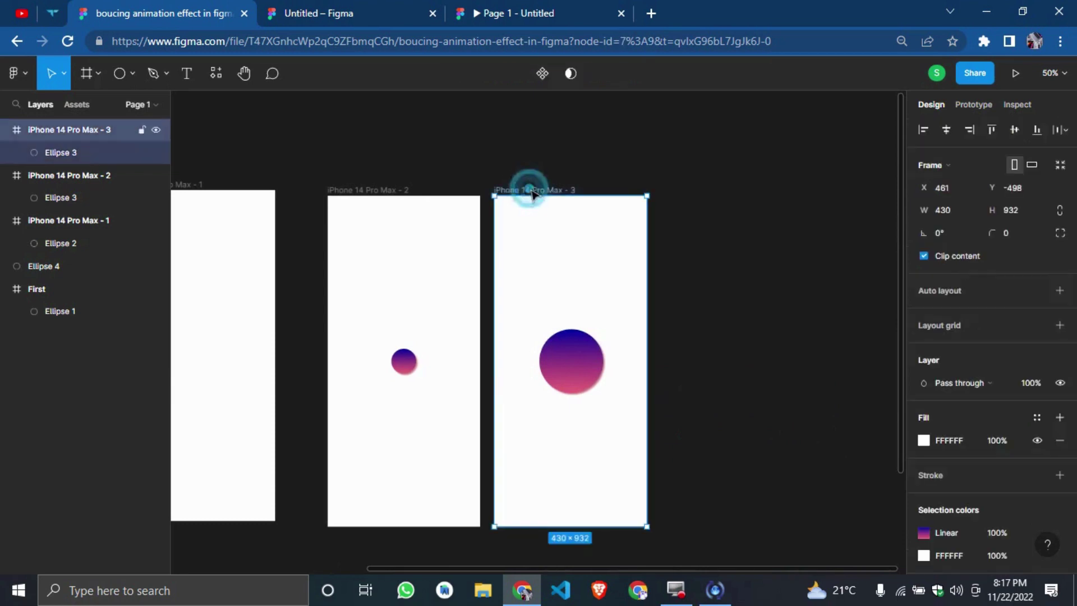
pyautogui.hotkey('ctrl', 'd')
pyautogui.click(827, 368)
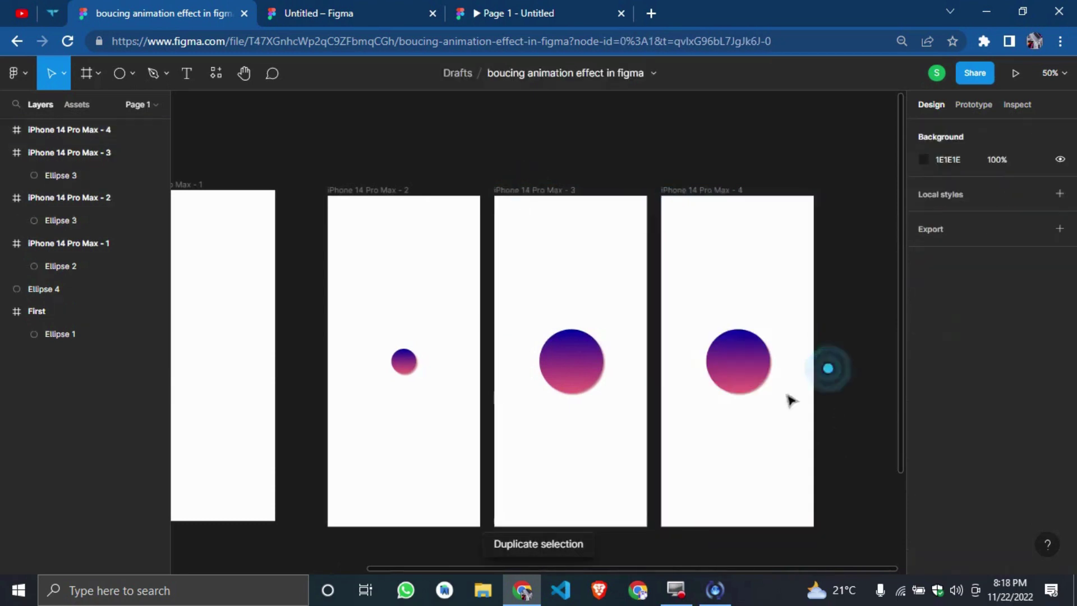
pyautogui.click(720, 342)
pyautogui.moveTo(707, 329); pyautogui.dragTo(590, 178)
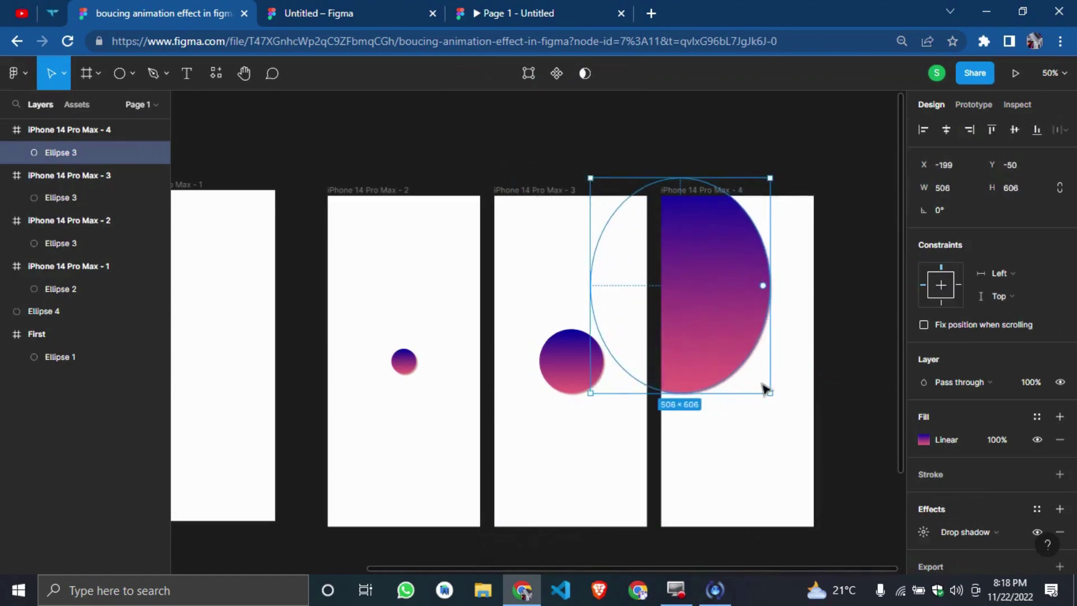
pyautogui.moveTo(767, 391); pyautogui.dragTo(768, 520)
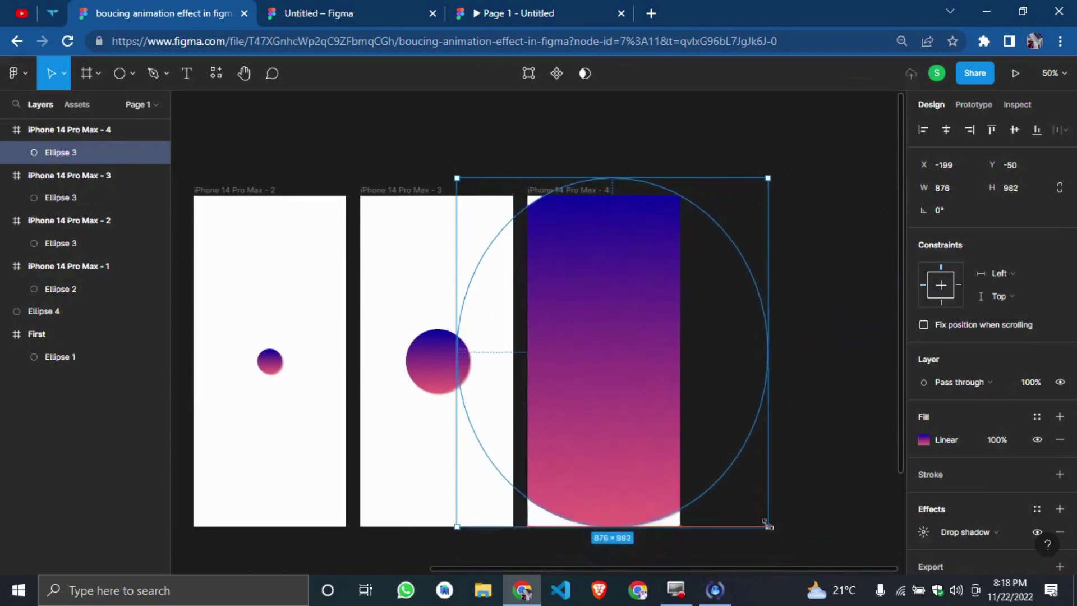
pyautogui.moveTo(649, 448); pyautogui.dragTo(632, 462)
pyautogui.moveTo(758, 183); pyautogui.dragTo(729, 178)
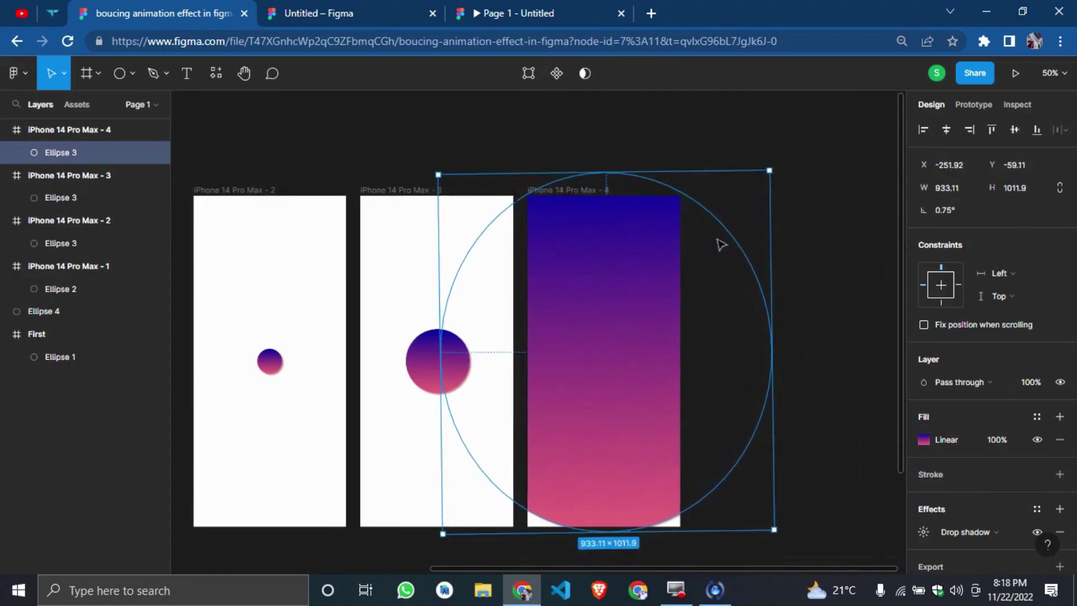
pyautogui.moveTo(605, 529); pyautogui.dragTo(604, 547)
# Pan left to bring First and iPhone 14 Pro Max - 1 into view.
pyautogui.click(846, 452)
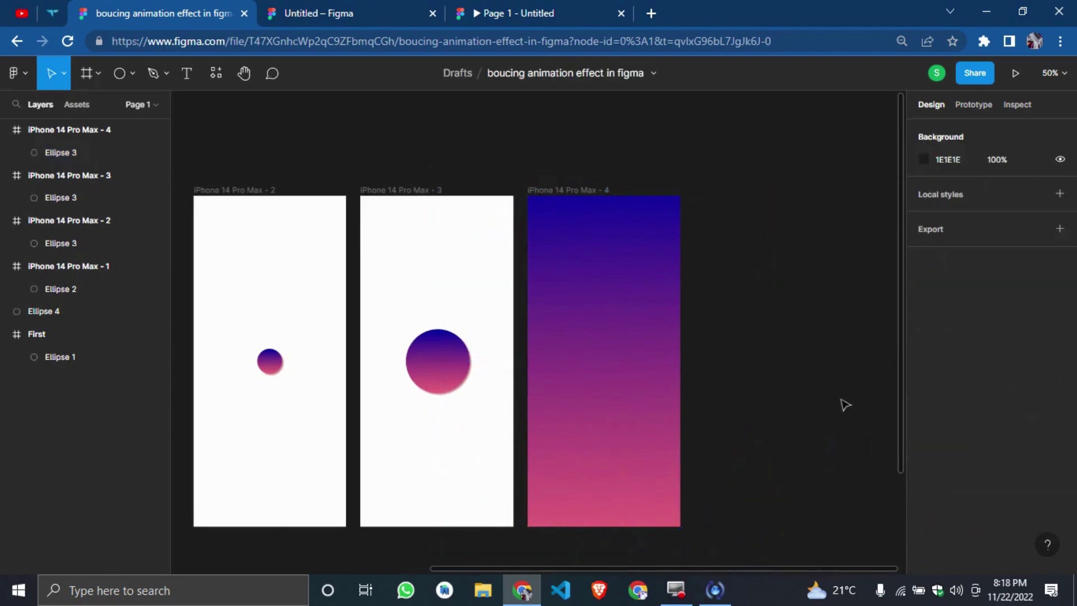
pyautogui.scroll(-2, 780, 542)
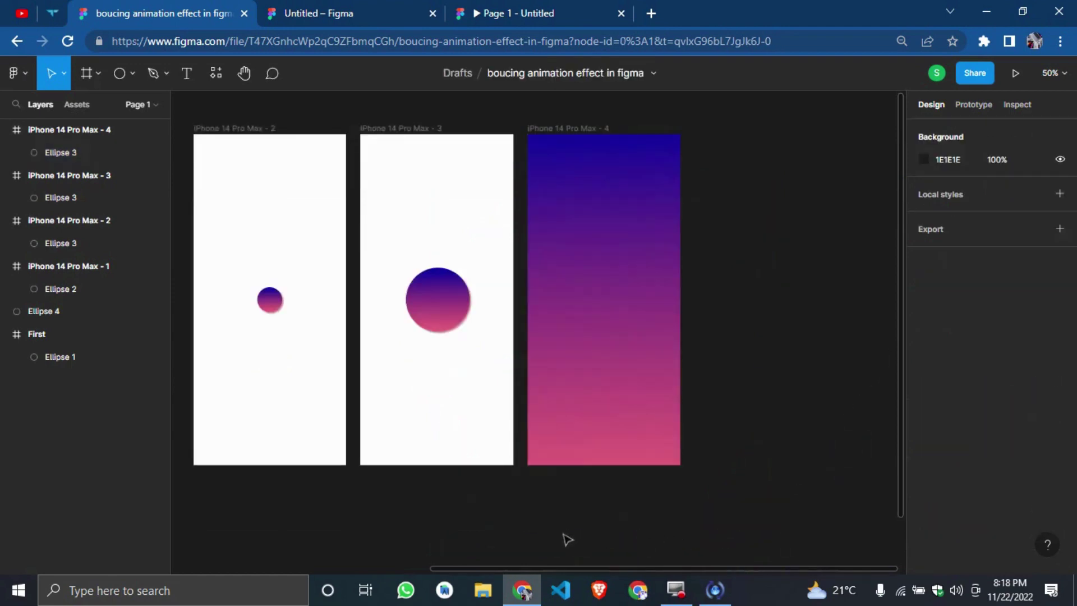
pyautogui.hscroll(-6, 207, 553)
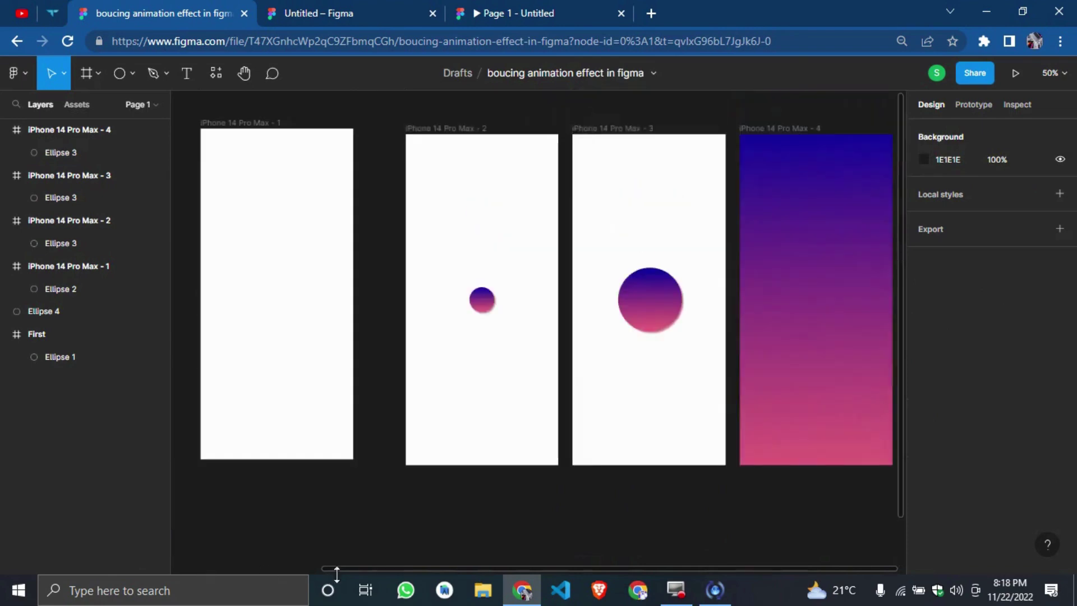
pyautogui.hscroll(-10, 156, 548)
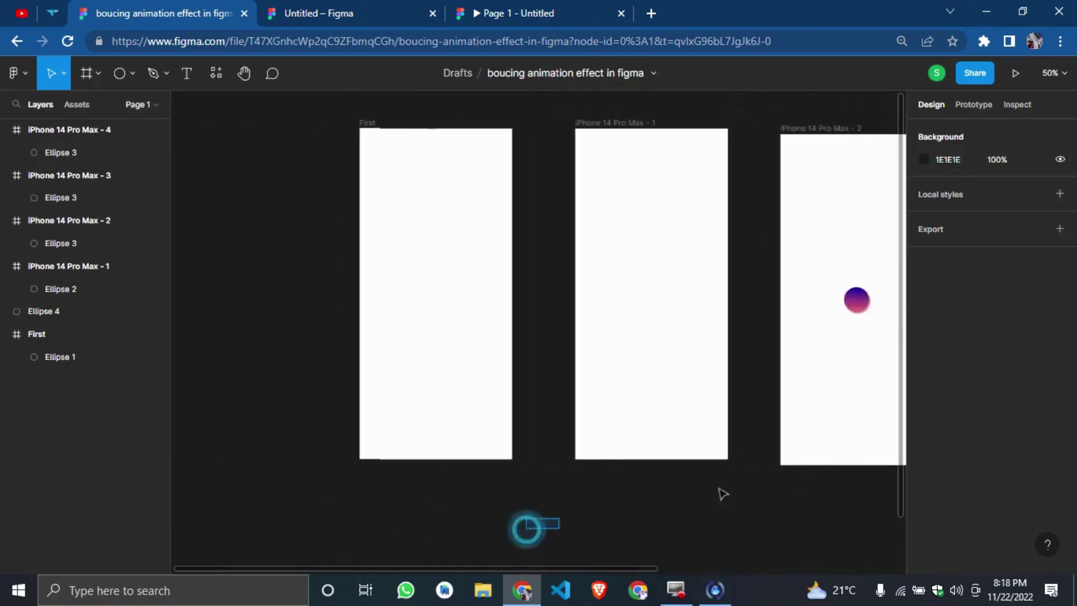
pyautogui.moveTo(723, 494); pyautogui.dragTo(860, 510)
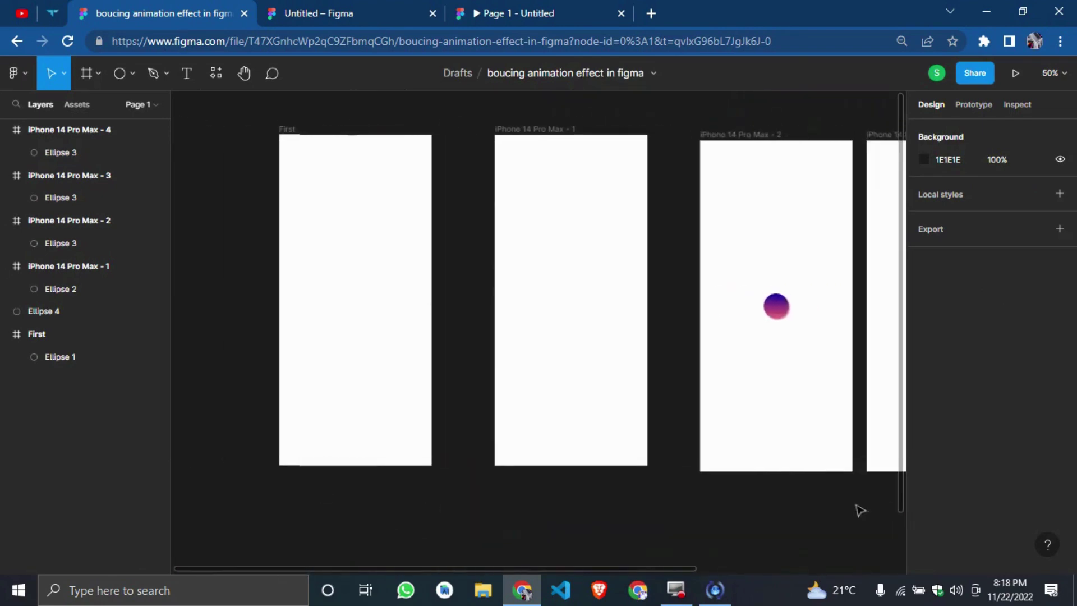
# Link the First frame to iPhone 14 Pro Max - 1 in prototype mode.
pyautogui.click(979, 107)
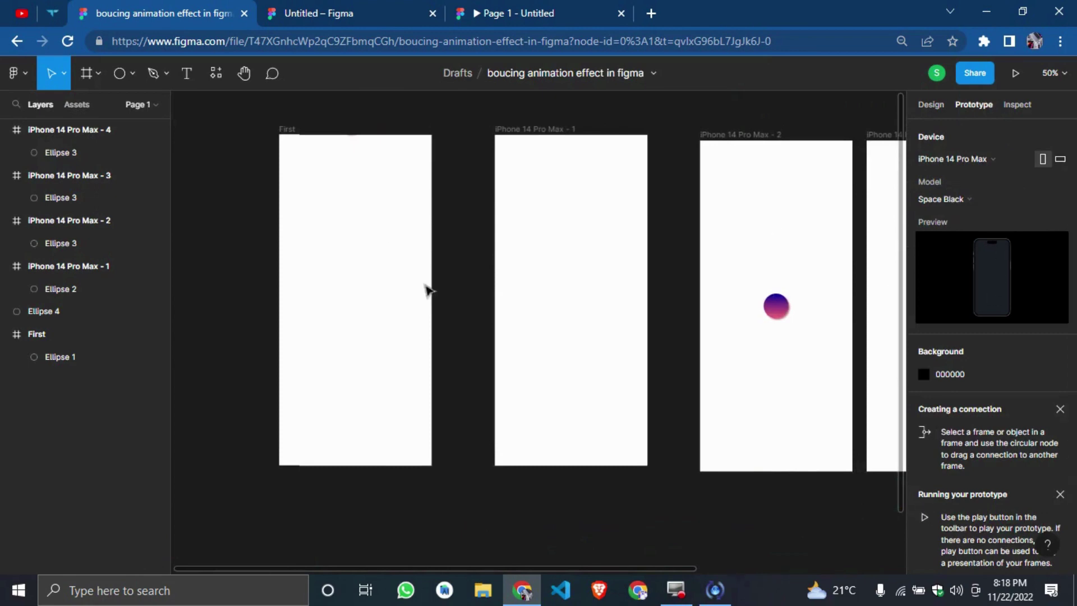
pyautogui.click(279, 130)
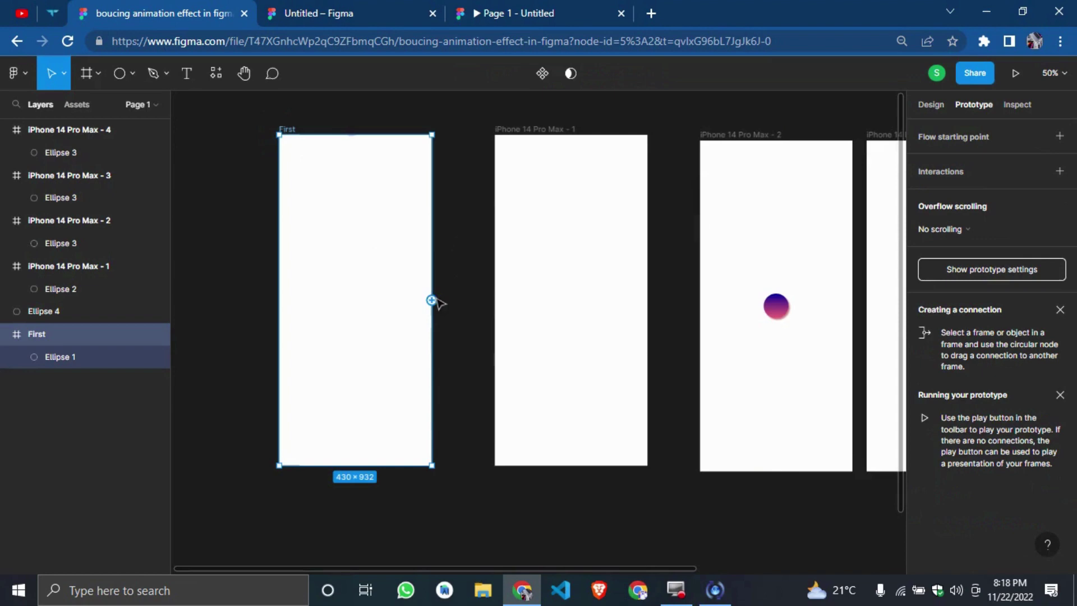
pyautogui.moveTo(435, 301); pyautogui.dragTo(509, 297)
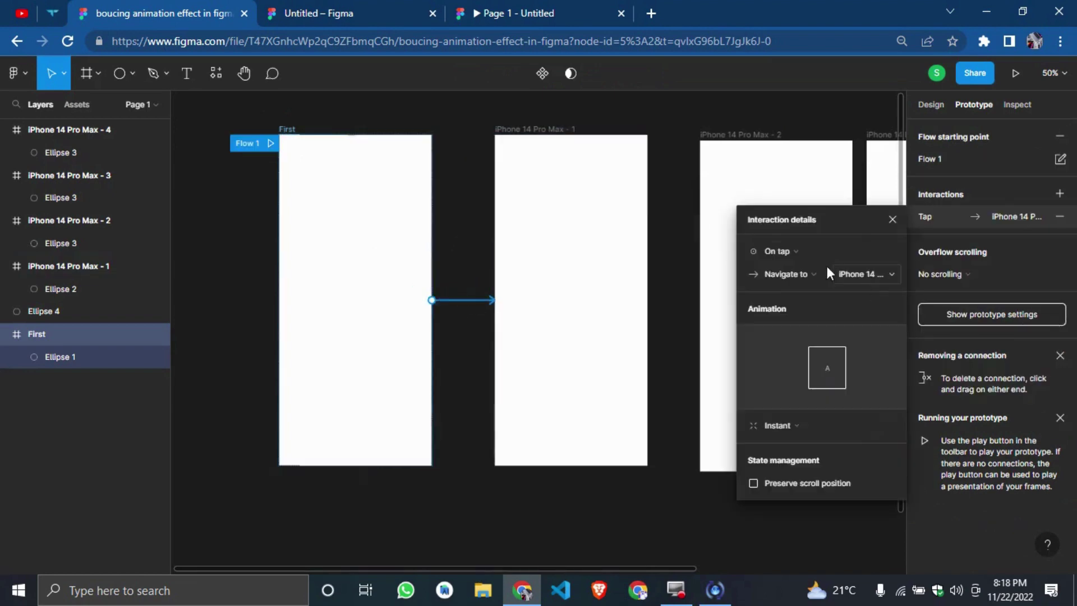
# Set the interaction to After delay 800ms, Navigate to, with Bouncy Smart animate.
pyautogui.click(776, 253)
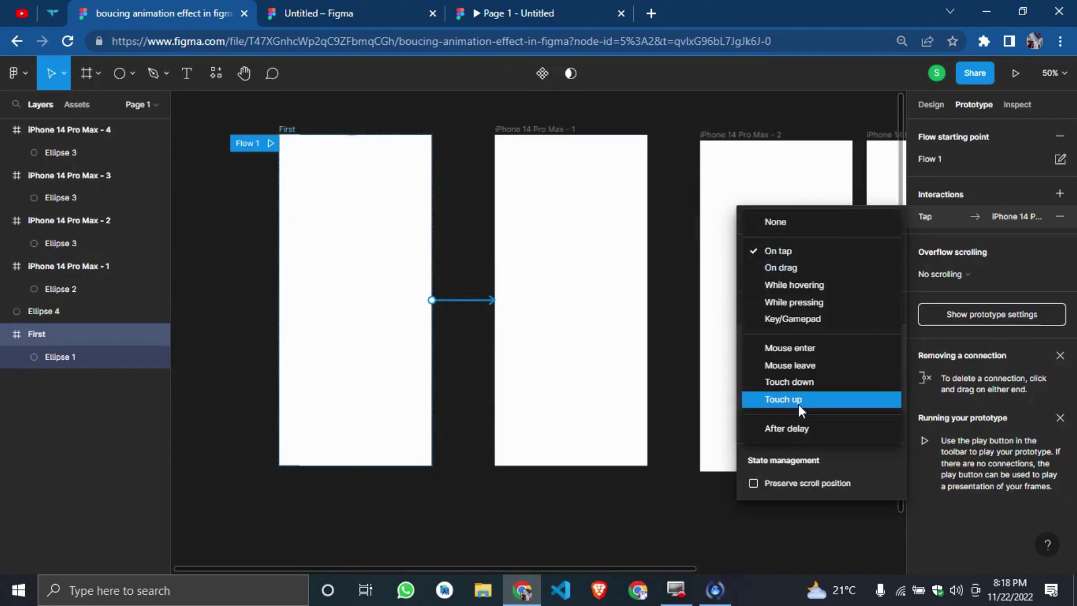
pyautogui.click(796, 429)
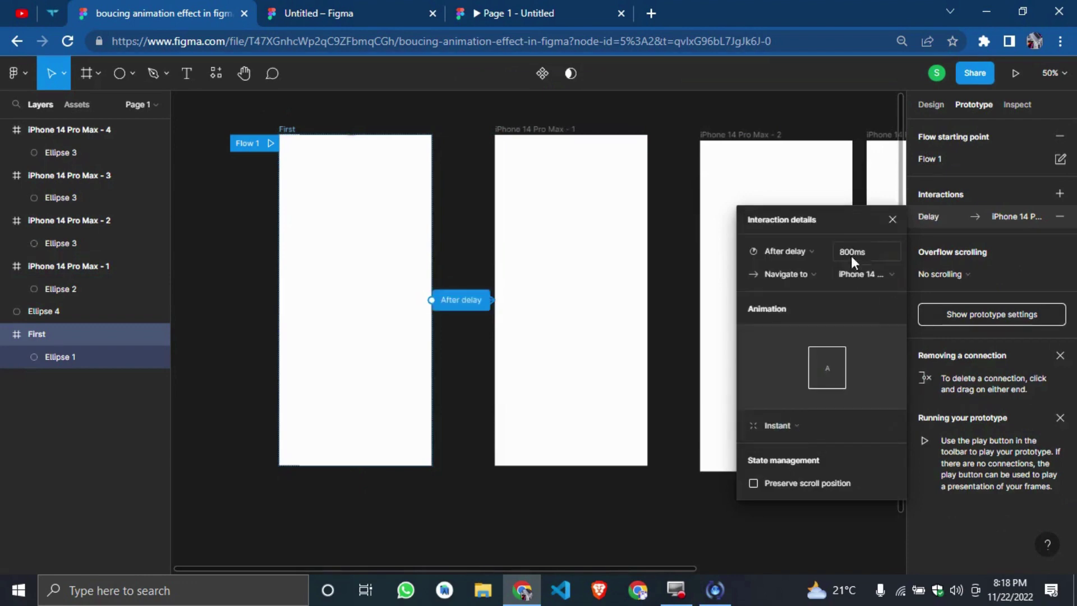
pyautogui.click(816, 276)
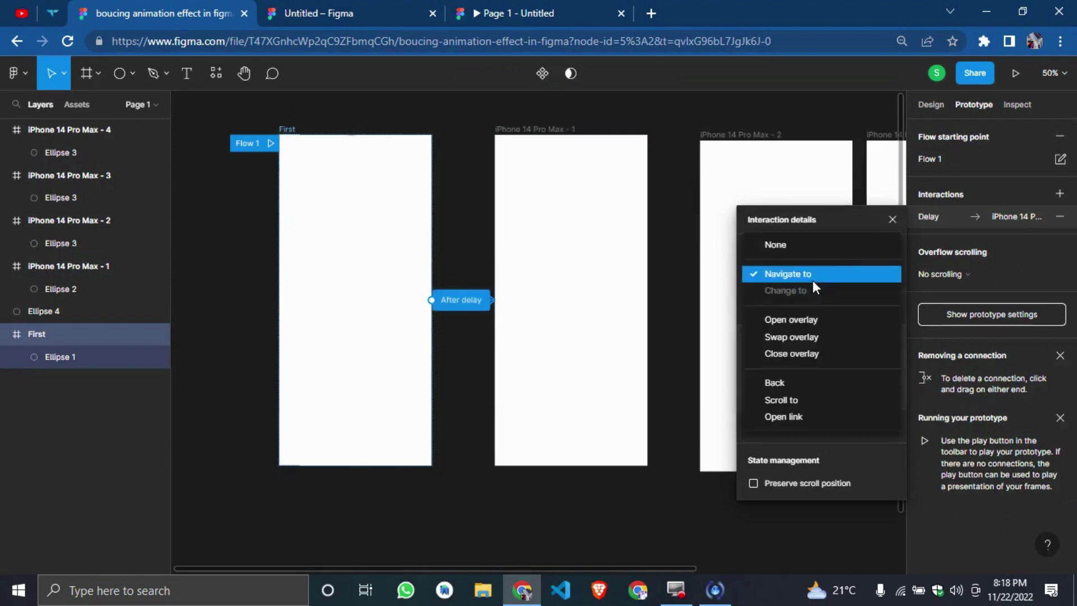
pyautogui.click(812, 276)
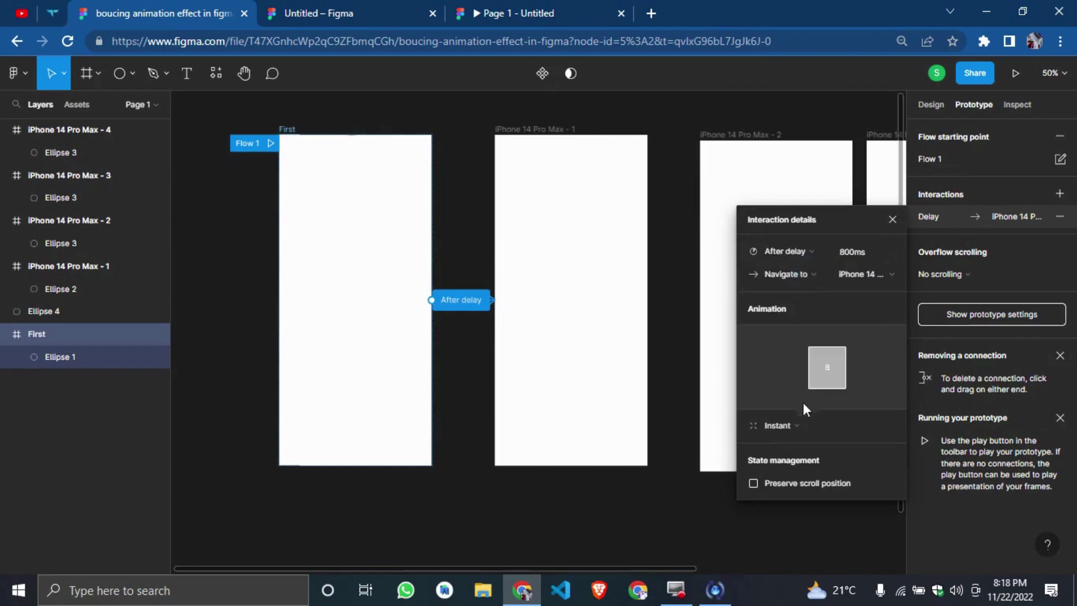
pyautogui.click(787, 421)
pyautogui.click(785, 455)
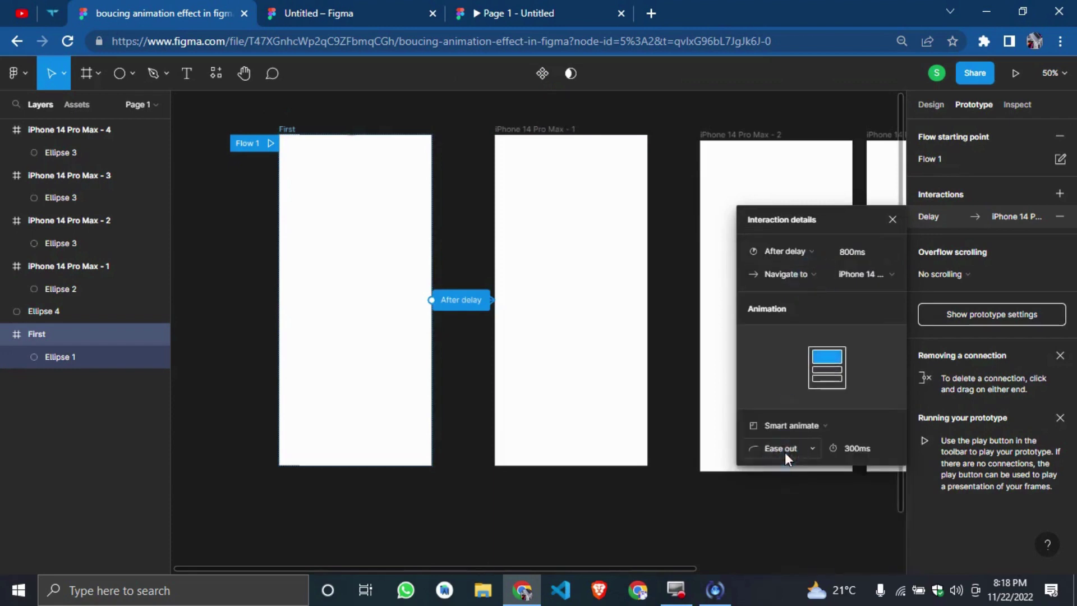
pyautogui.click(797, 450)
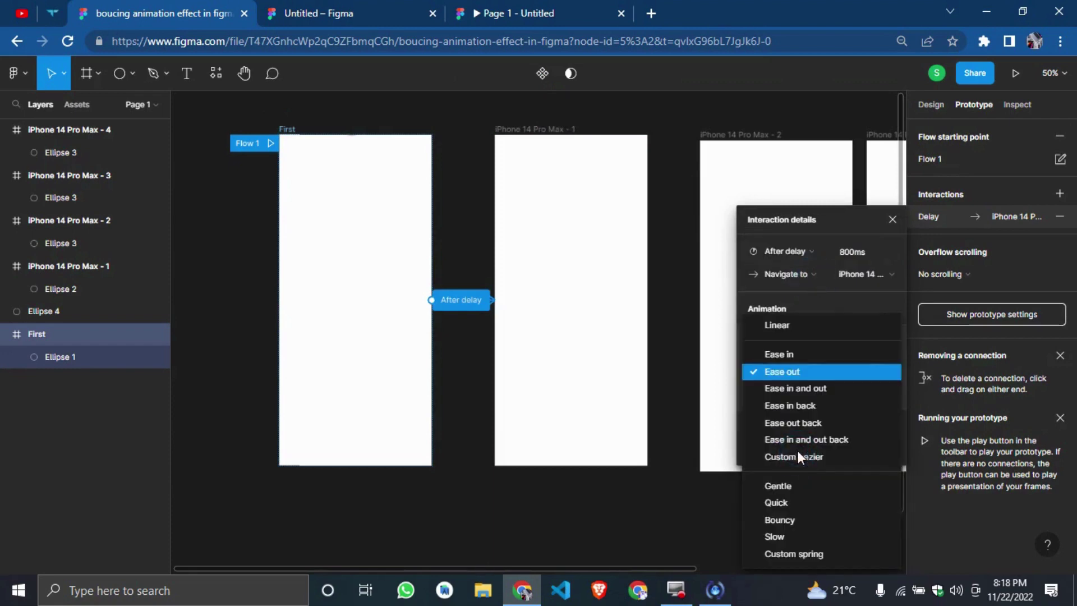
pyautogui.click(776, 518)
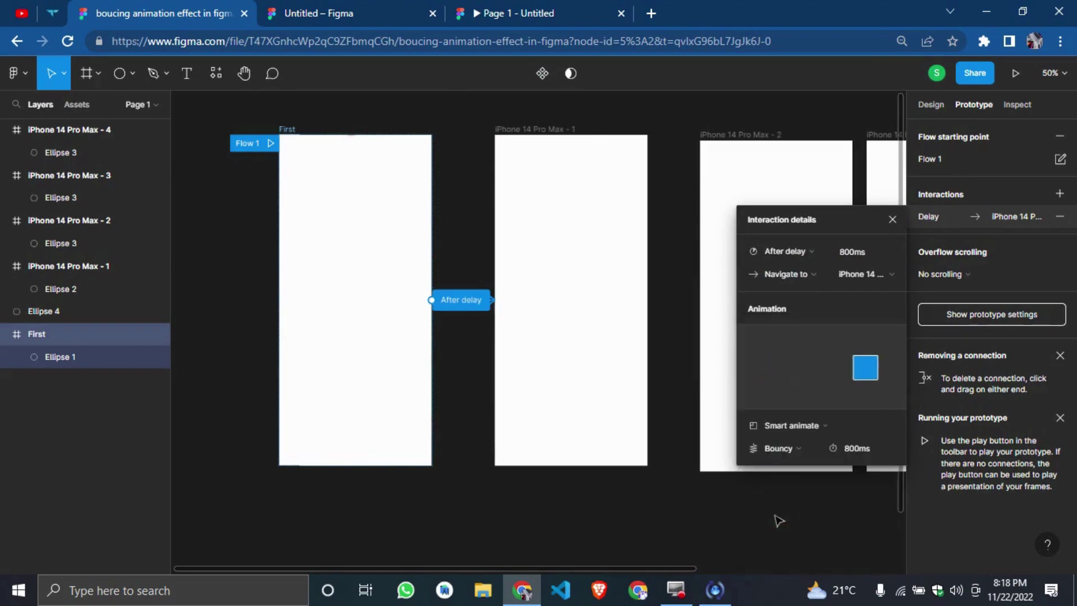
pyautogui.click(635, 496)
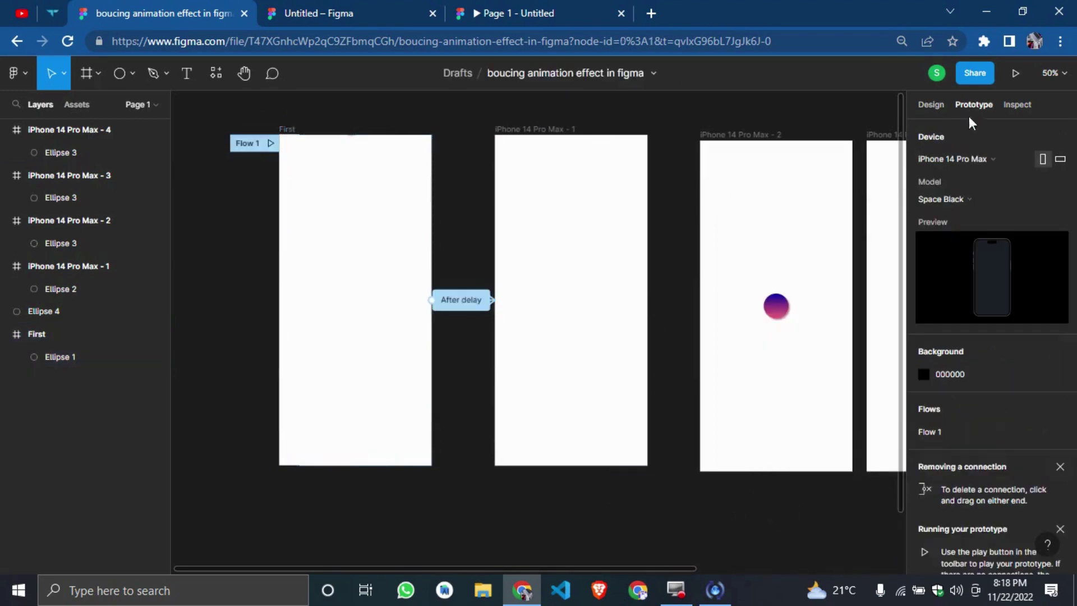
# Link iPhone 14 Pro Max - 1 to frame 2 with an After delay trigger.
pyautogui.click(522, 130)
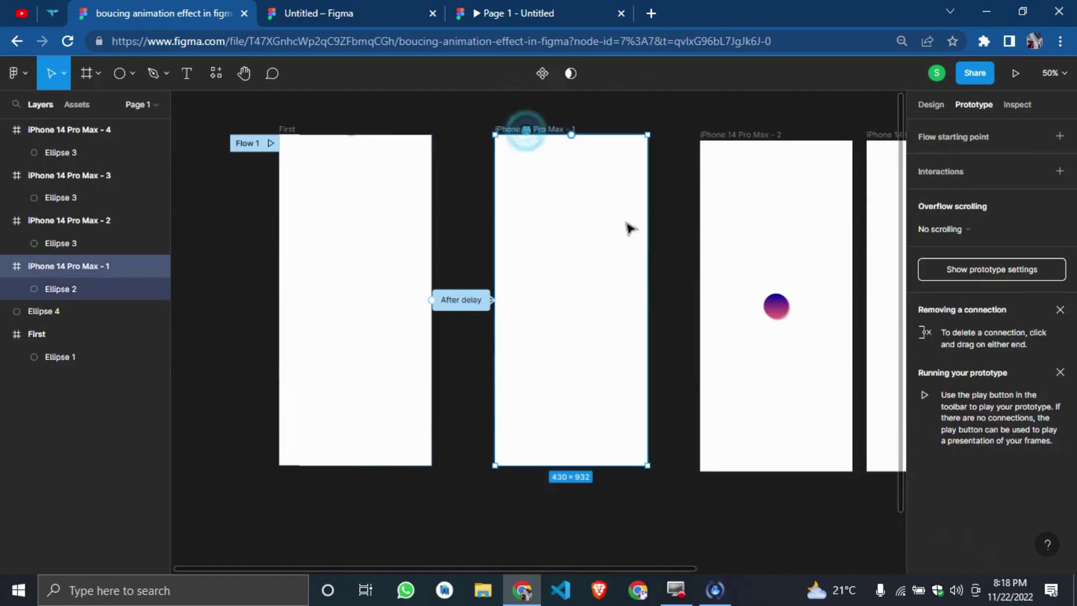
pyautogui.moveTo(647, 300); pyautogui.dragTo(716, 297)
pyautogui.click(793, 230)
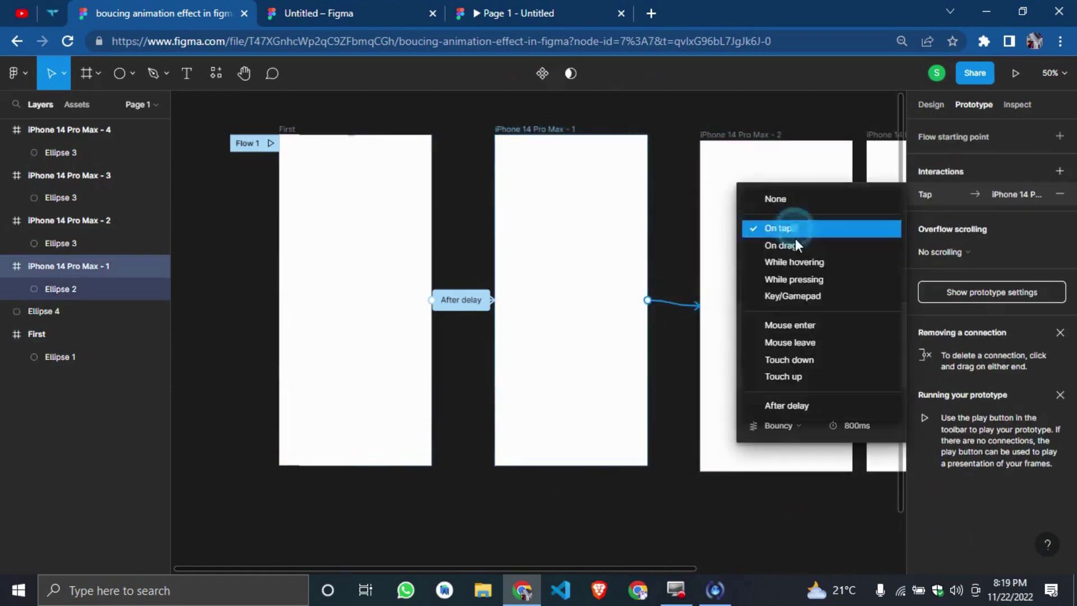
pyautogui.click(785, 413)
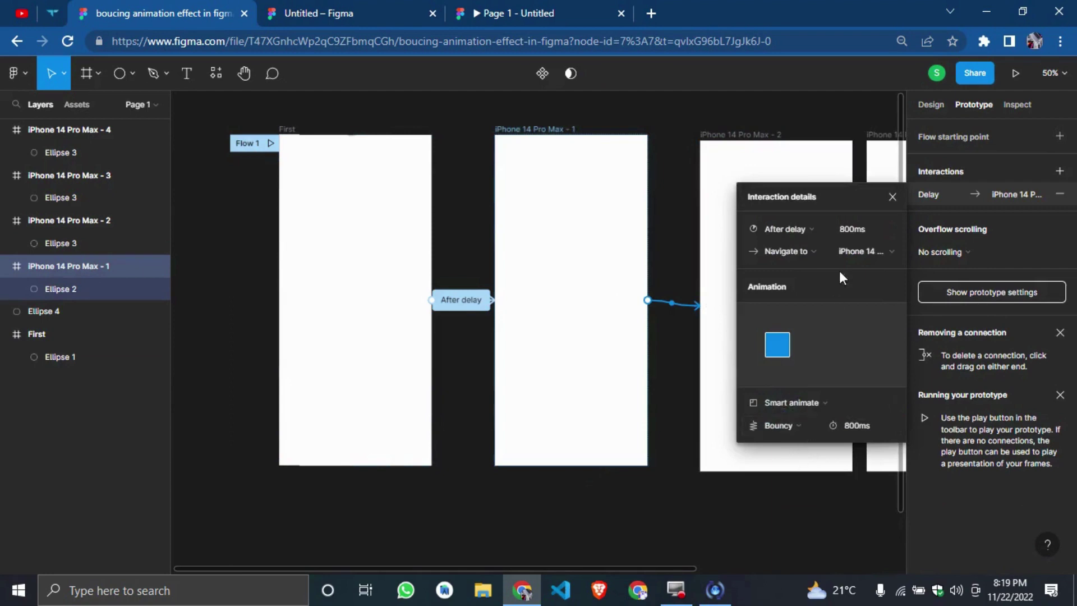
pyautogui.click(691, 525)
# Link iPhone 14 Pro Max - 2 to frame 3 with an After delay trigger.
pyautogui.hscroll(3, 762, 494)
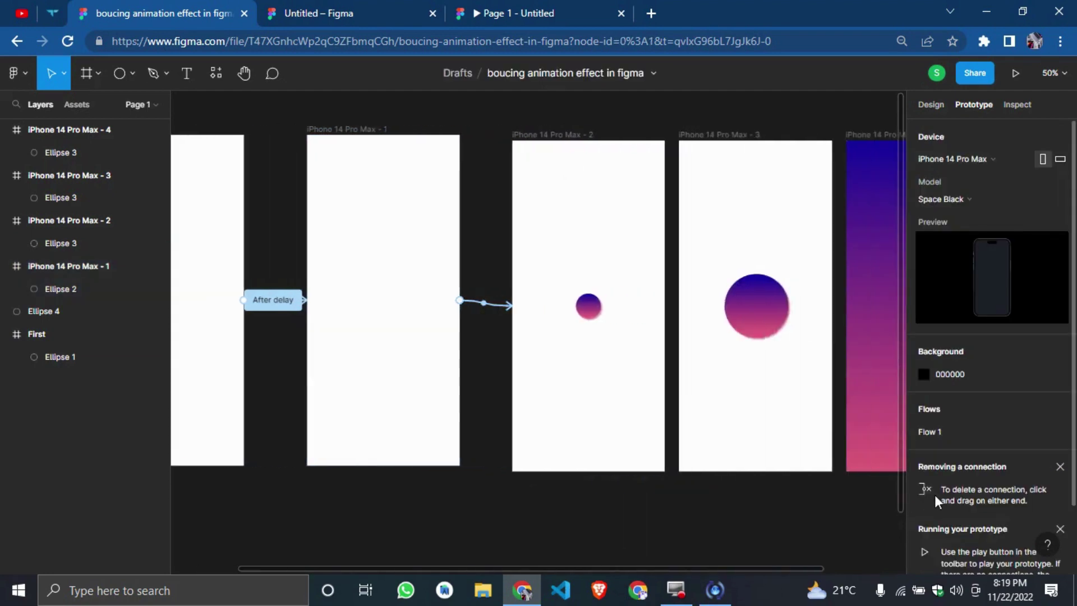
pyautogui.click(587, 136)
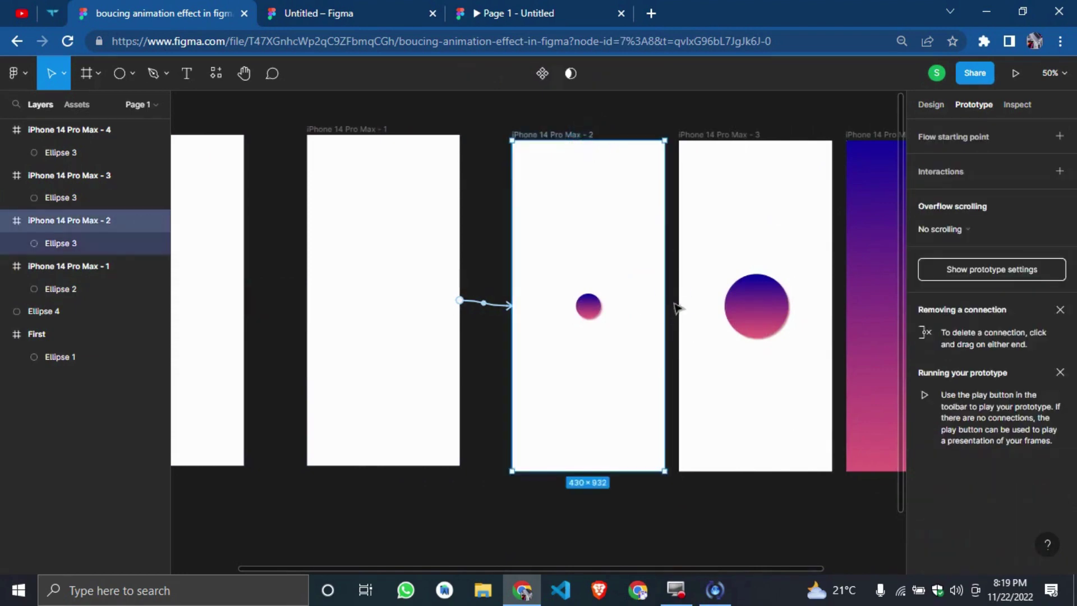
pyautogui.click(675, 307)
pyautogui.click(536, 146)
pyautogui.moveTo(671, 309); pyautogui.dragTo(691, 308)
pyautogui.click(776, 215)
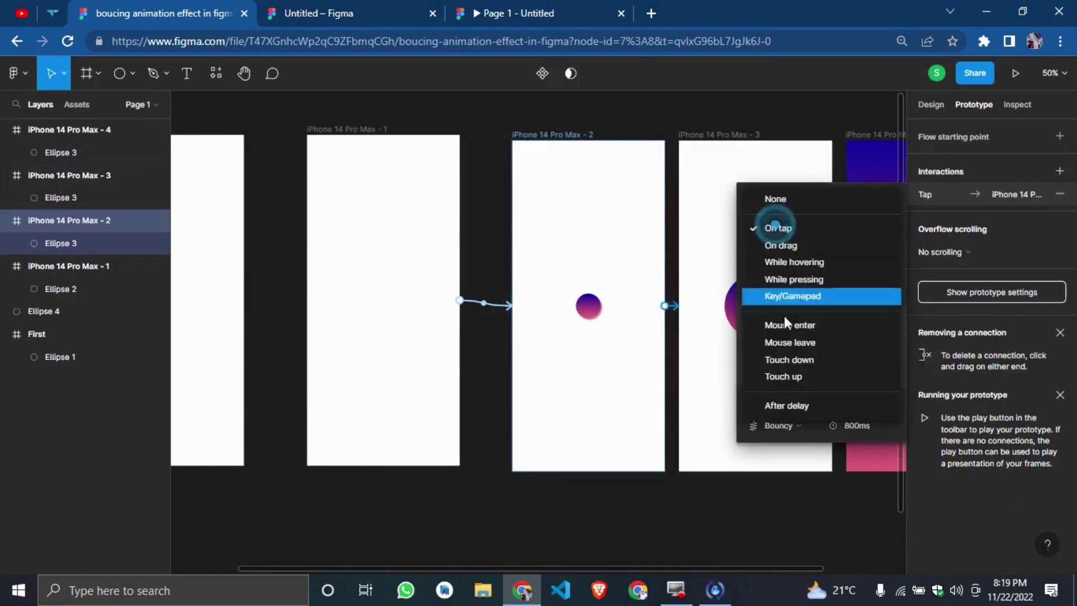
pyautogui.click(779, 410)
pyautogui.click(681, 507)
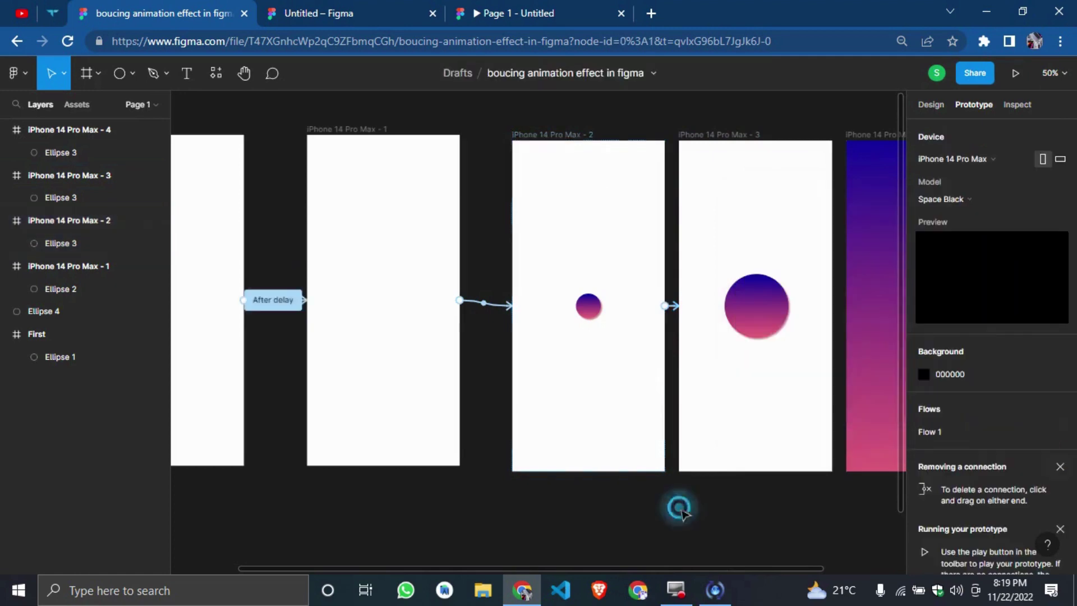
# Link iPhone 14 Pro Max - 3 to the gradient frame 4 with an After delay trigger.
pyautogui.hscroll(5, 716, 517)
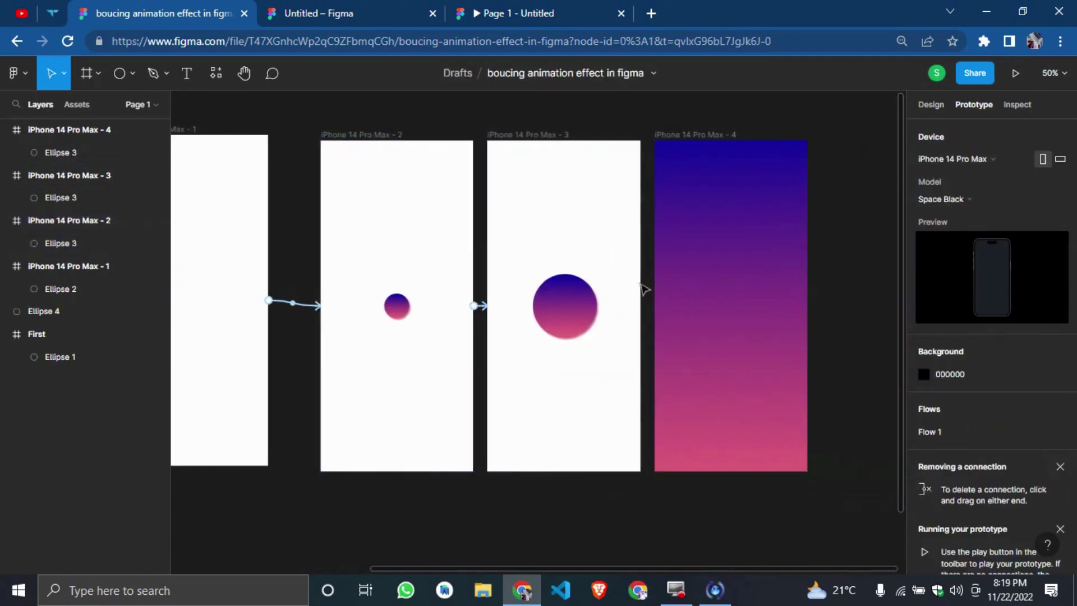
pyautogui.click(492, 136)
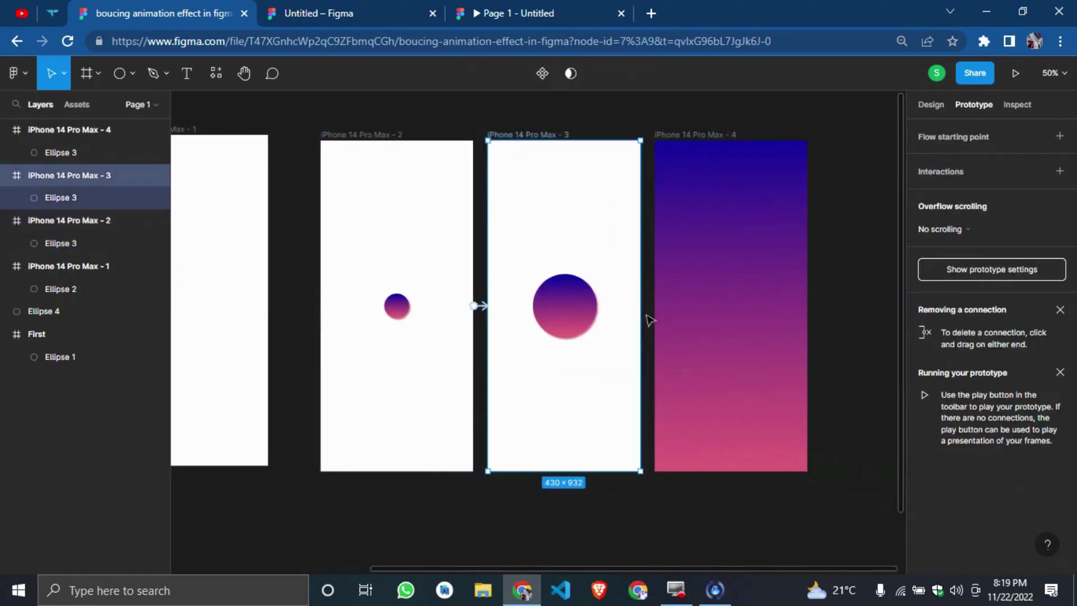
pyautogui.moveTo(640, 306); pyautogui.dragTo(662, 308)
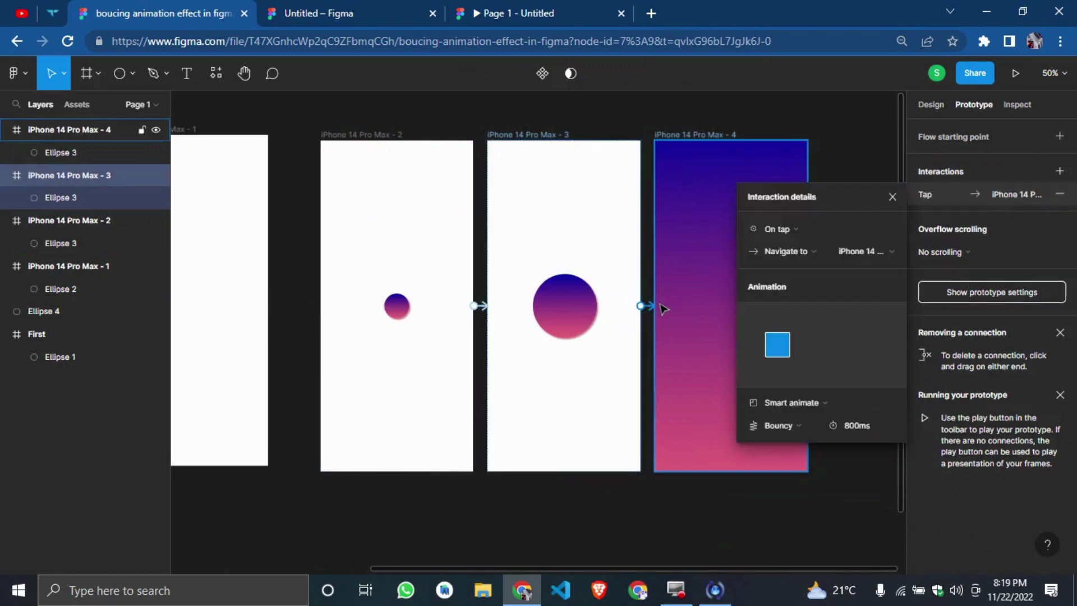
pyautogui.click(774, 227)
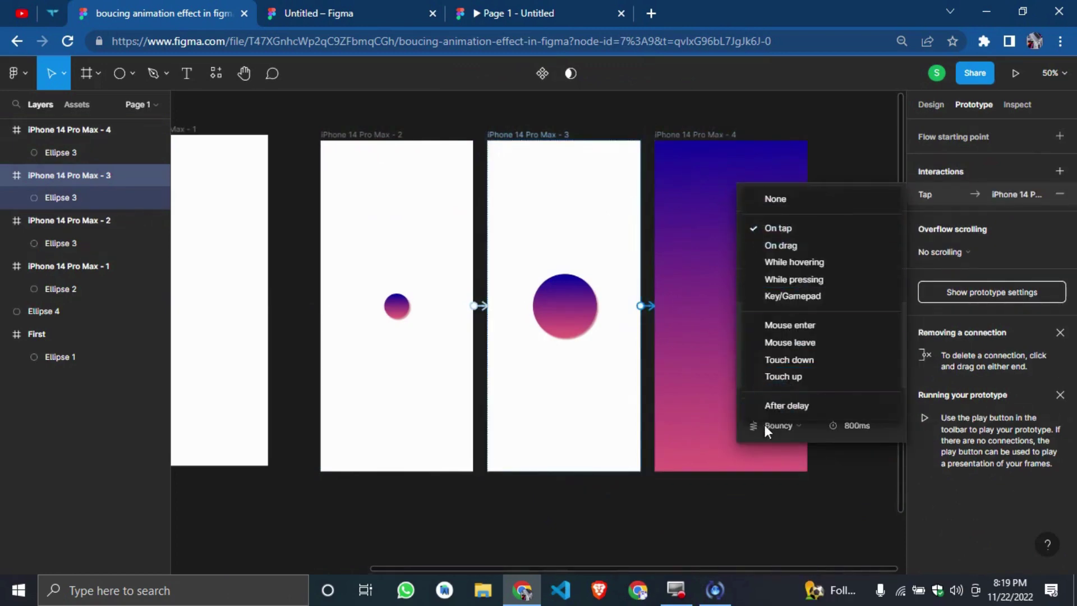
pyautogui.click(769, 406)
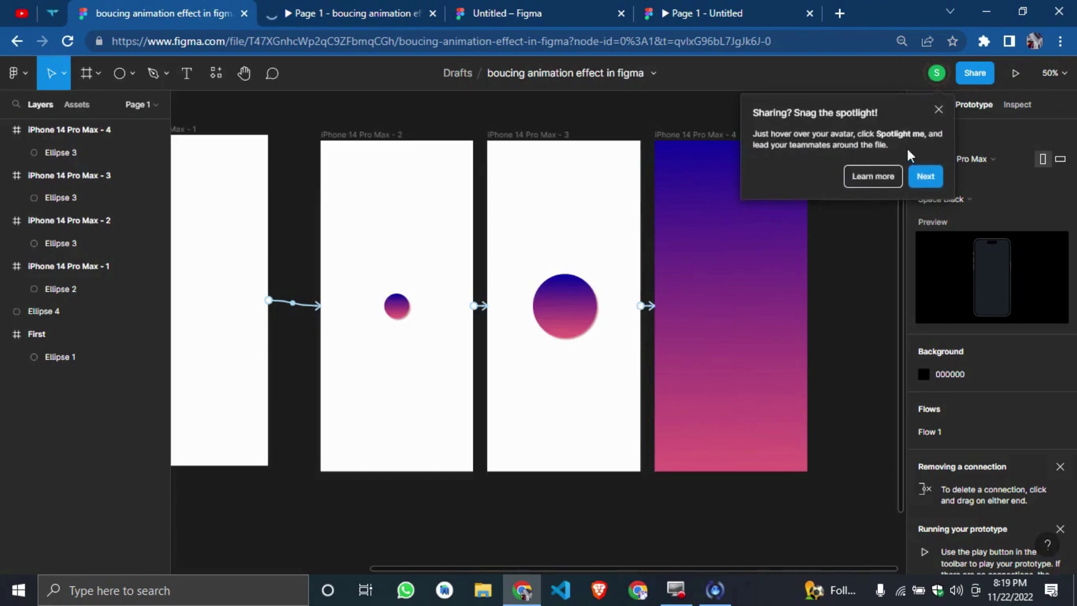
# Add an iPhone 14 Pro Max frame, replacing a wrong-sized one, and align it with the others.
pyautogui.click(937, 109)
pyautogui.hscroll(5, 880, 217)
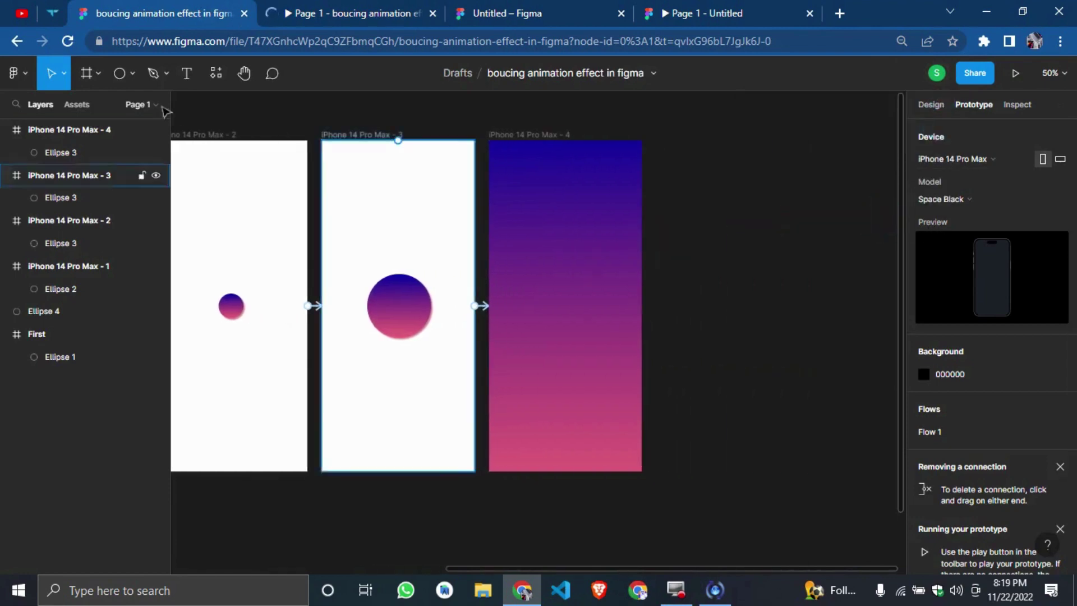
pyautogui.click(96, 85)
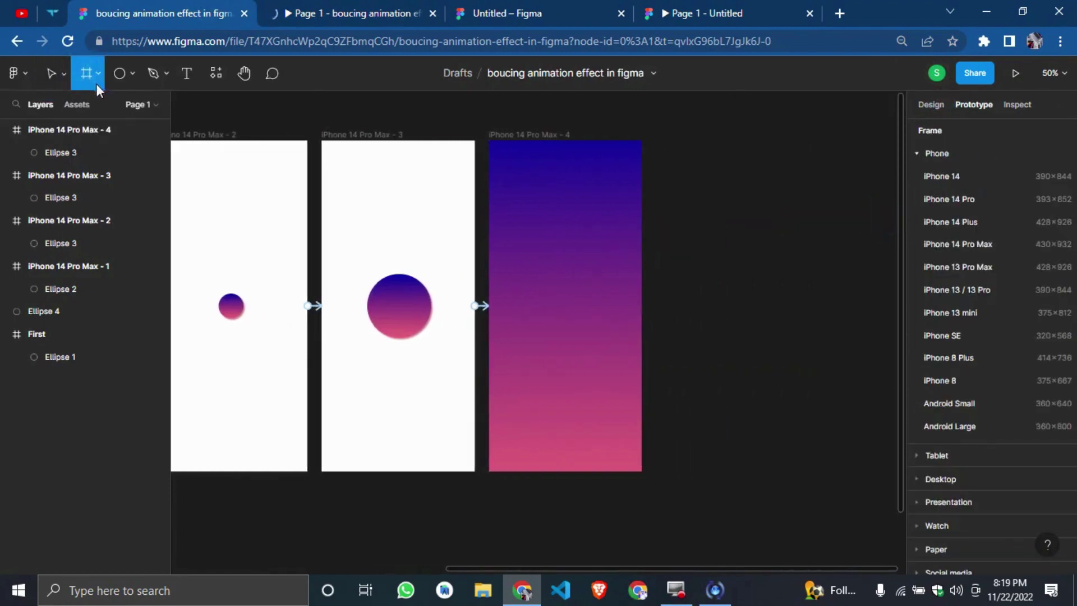
pyautogui.click(948, 267)
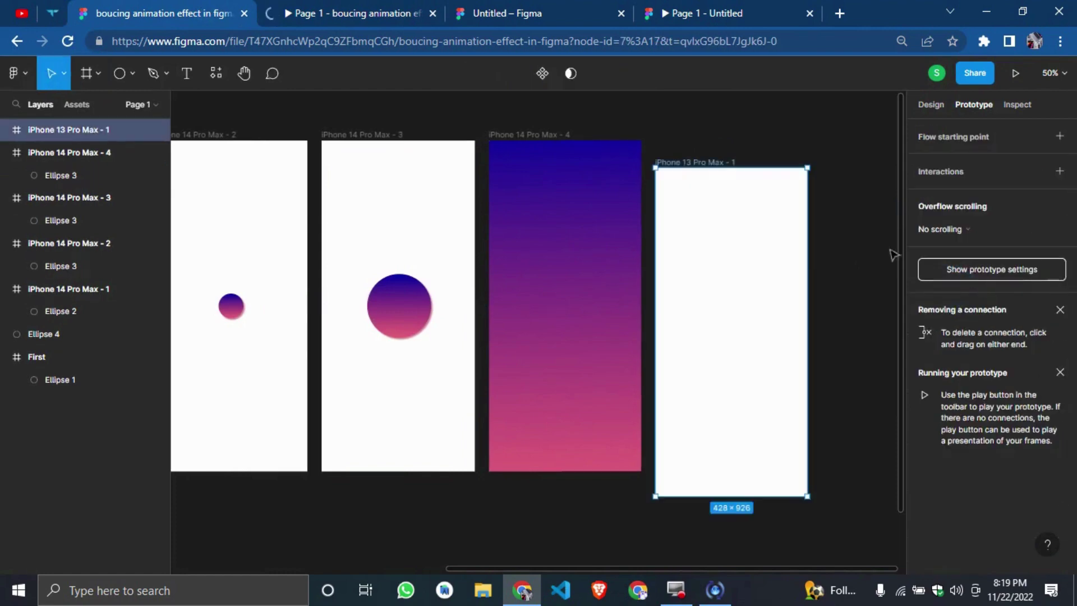
pyautogui.hotkey('ctrl', 'z')
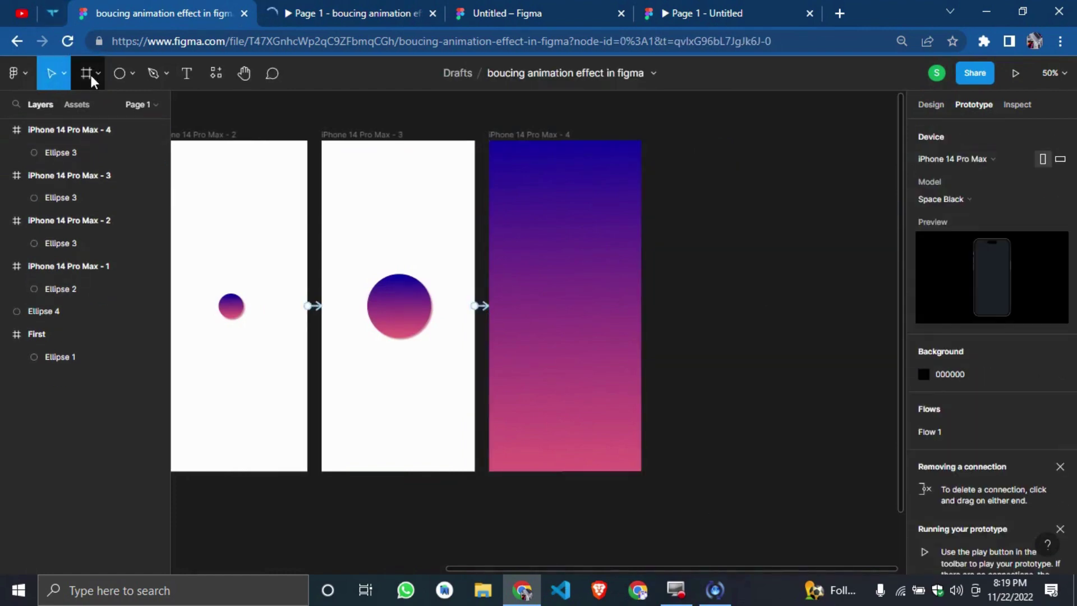
pyautogui.click(91, 64)
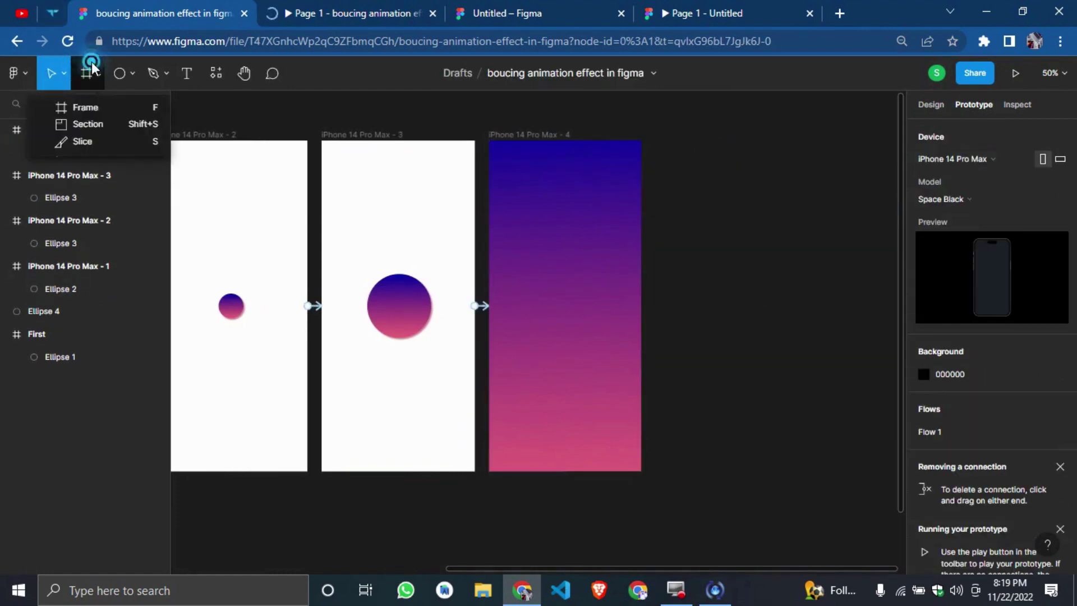
pyautogui.click(86, 108)
pyautogui.click(938, 243)
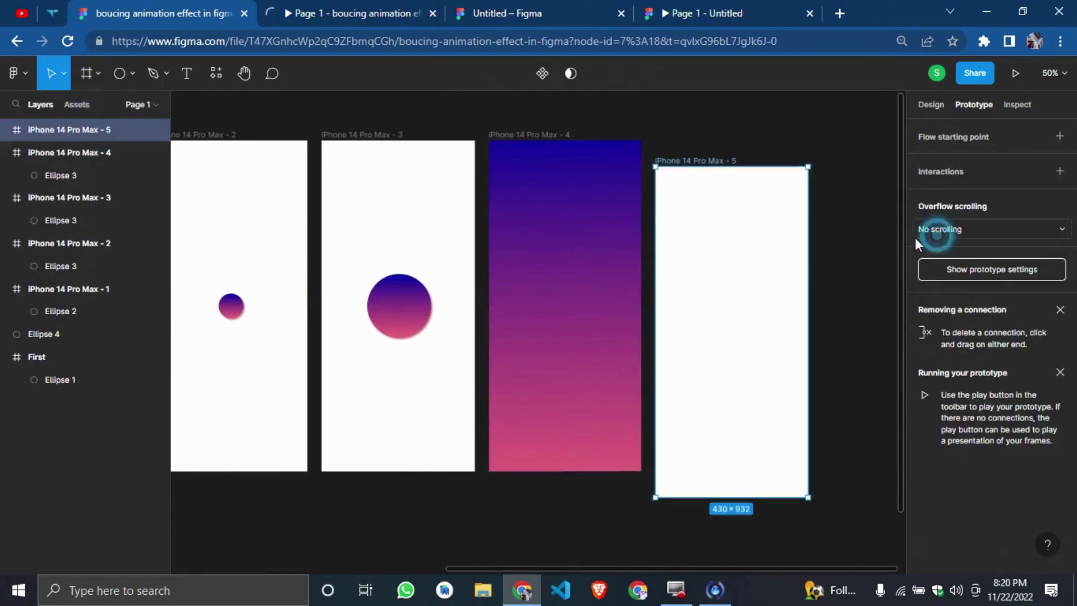
pyautogui.moveTo(749, 261); pyautogui.dragTo(773, 232)
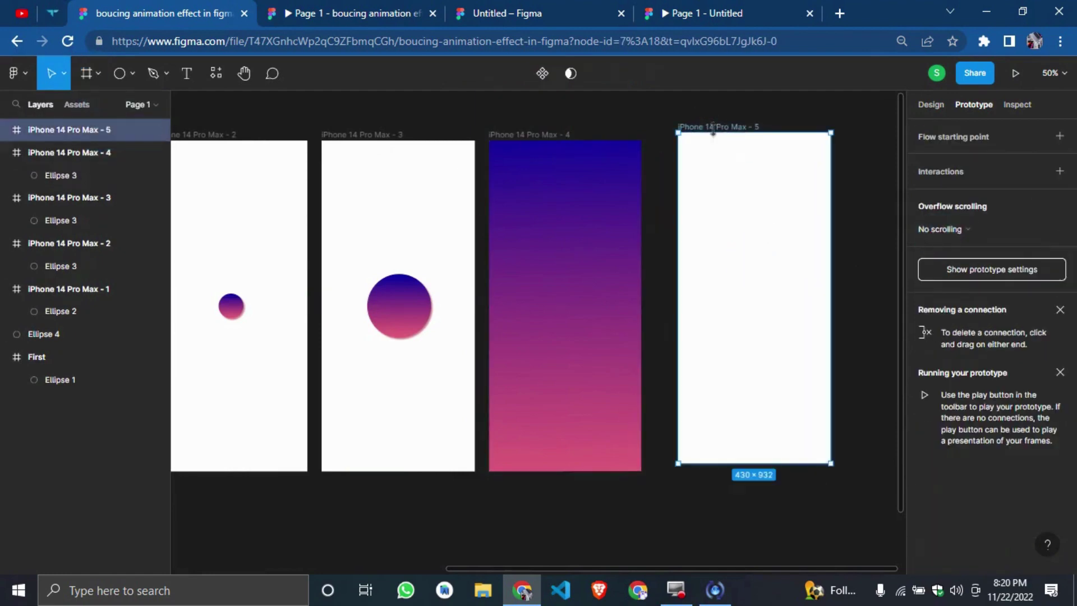
# Rename the new frame to splash.
pyautogui.click(712, 125)
pyautogui.doubleClick(714, 126)
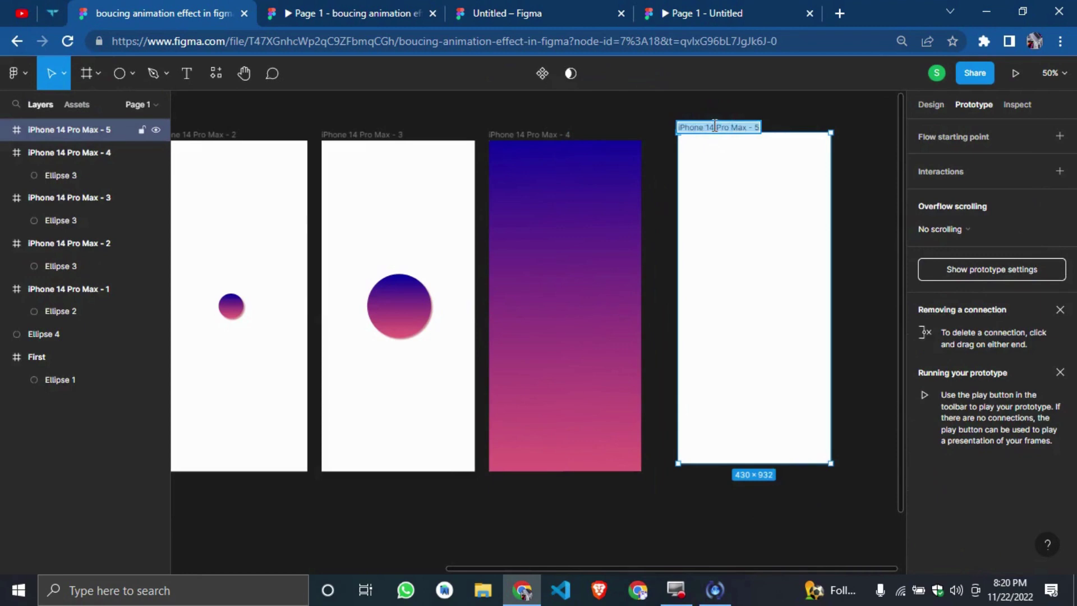
pyautogui.write('s')
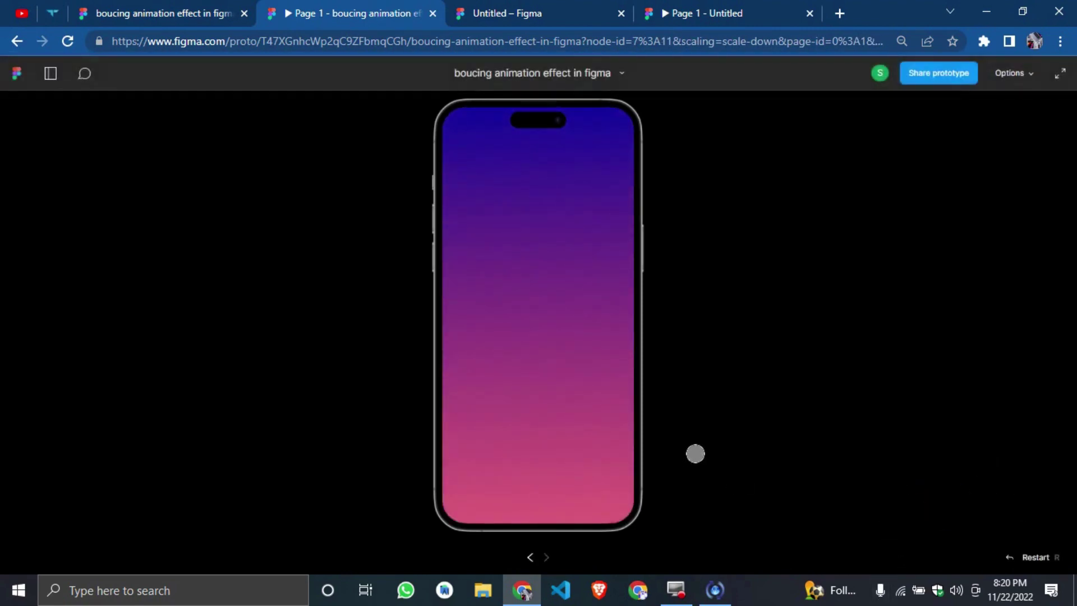
# Add a SPLASH text layer inside the splash frame.
pyautogui.click(185, 17)
pyautogui.click(746, 239)
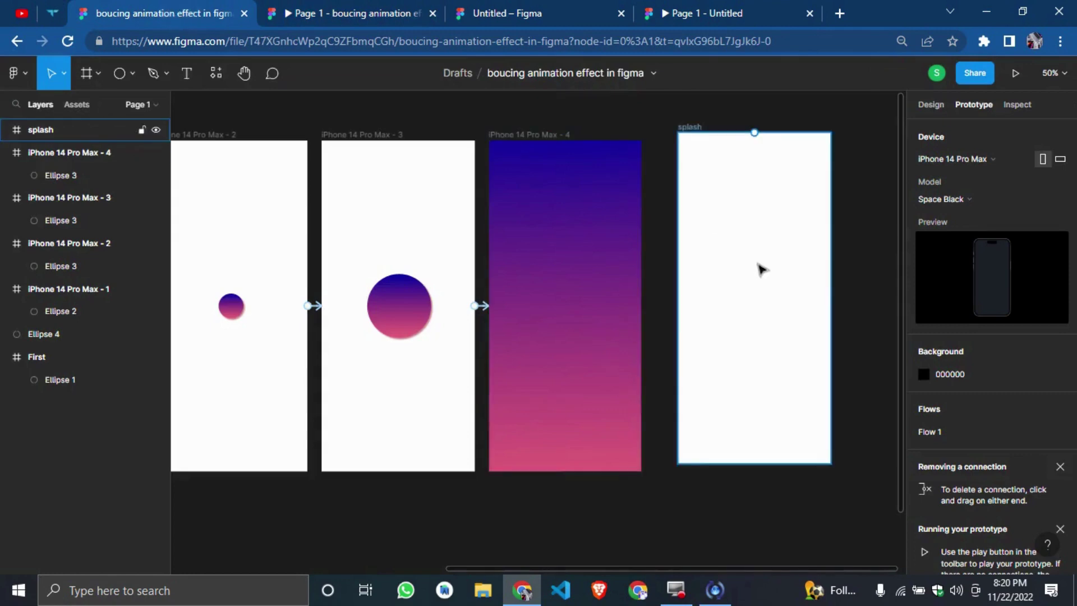
pyautogui.click(930, 105)
pyautogui.click(591, 524)
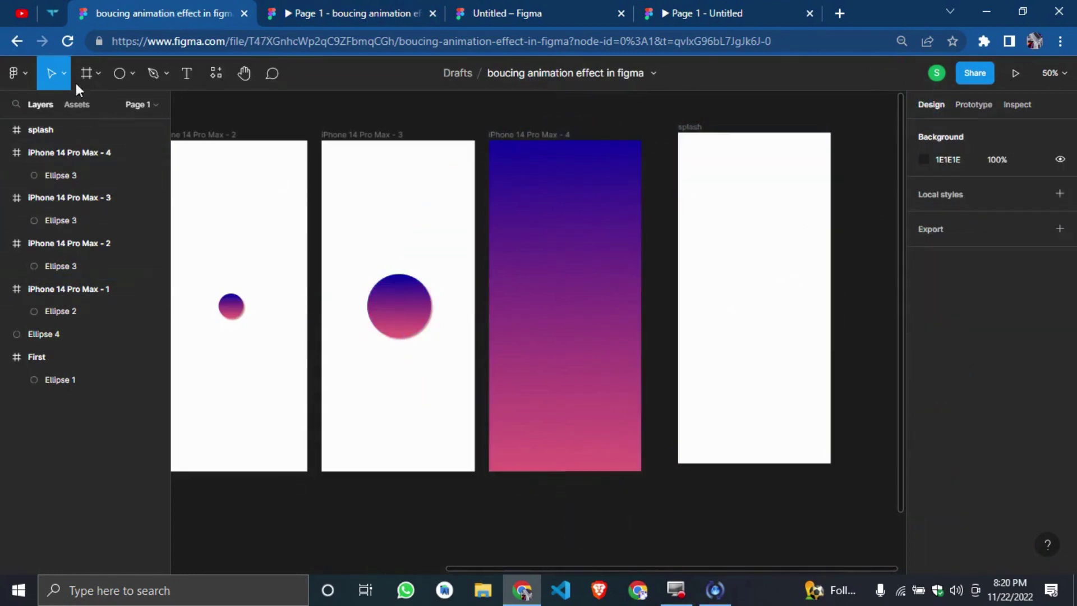
pyautogui.click(187, 73)
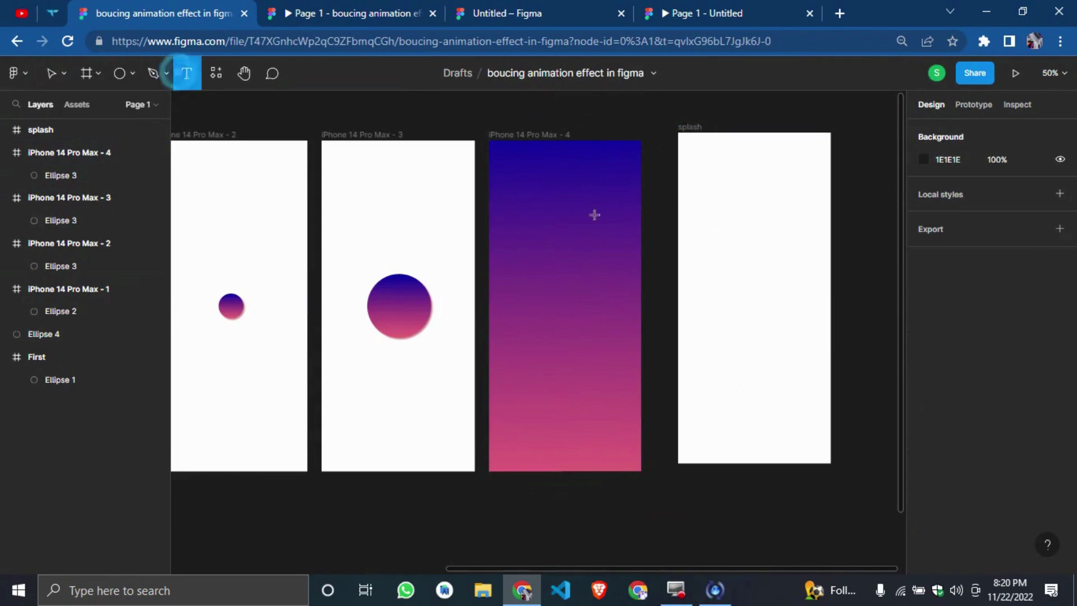
pyautogui.click(718, 291)
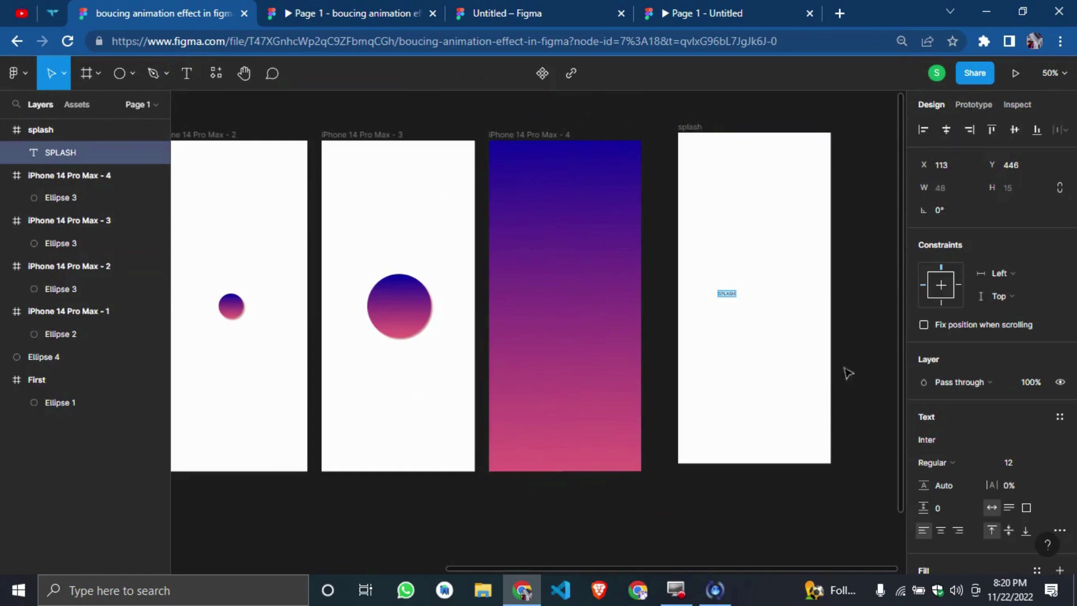
# Set the SPLASH text to font size 45 and nudge it toward the frame's centre.
pyautogui.click(1032, 466)
pyautogui.write('20')
pyautogui.press('Return')
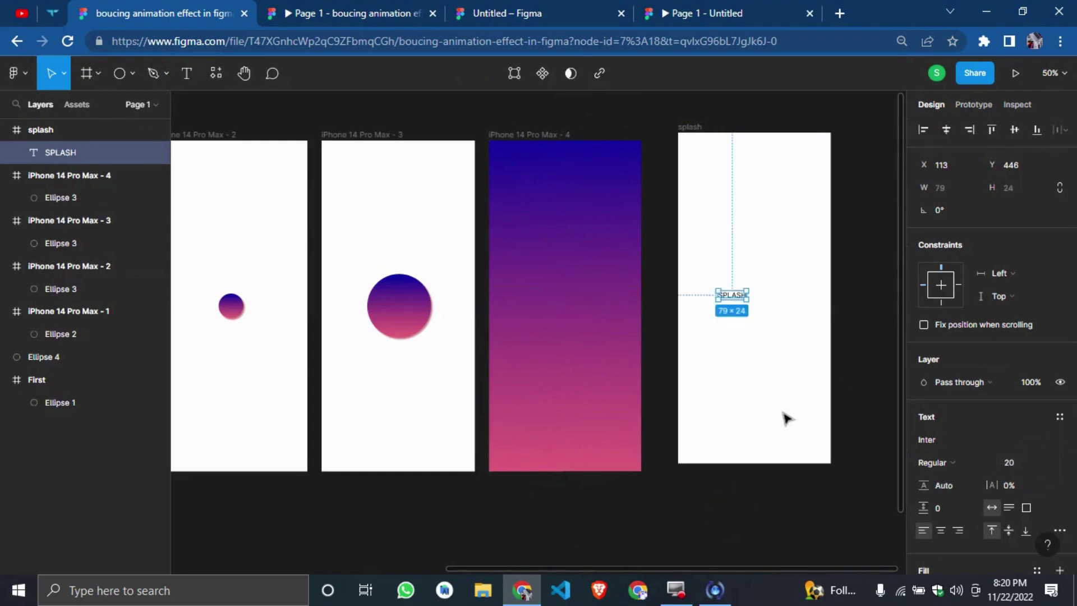
pyautogui.hotkey('shift', 'Right')
pyautogui.hotkey('shift', 'Right')
pyautogui.hotkey('shift', 'Right')
pyautogui.hotkey('shift', 'Right')
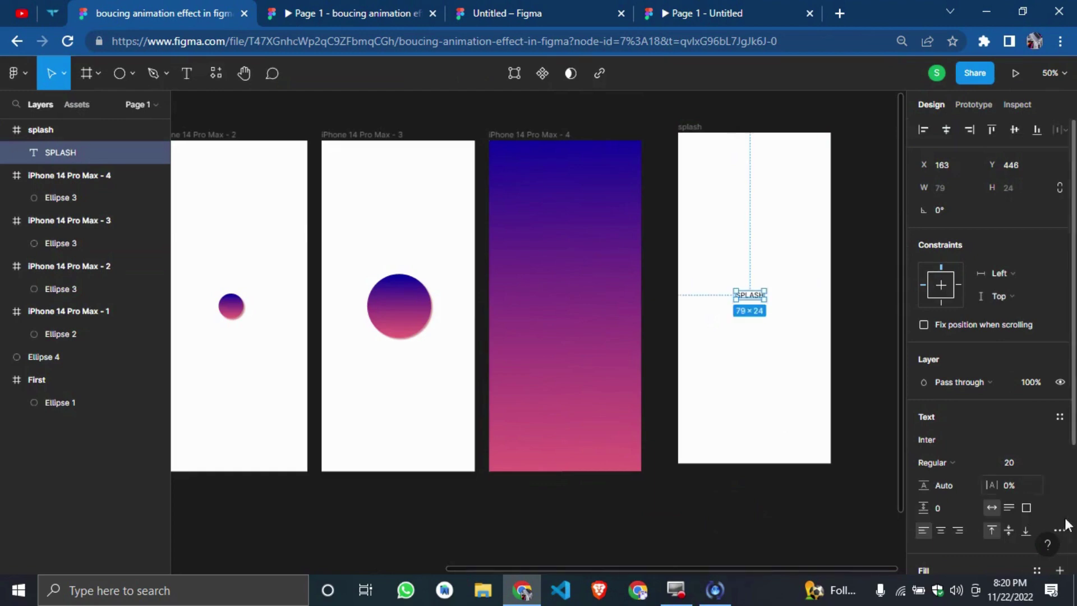
pyautogui.click(1022, 458)
pyautogui.press('Return')
pyautogui.hotkey('shift', 'Left')
pyautogui.hotkey('shift', 'Left')
pyautogui.hotkey('shift', 'Left')
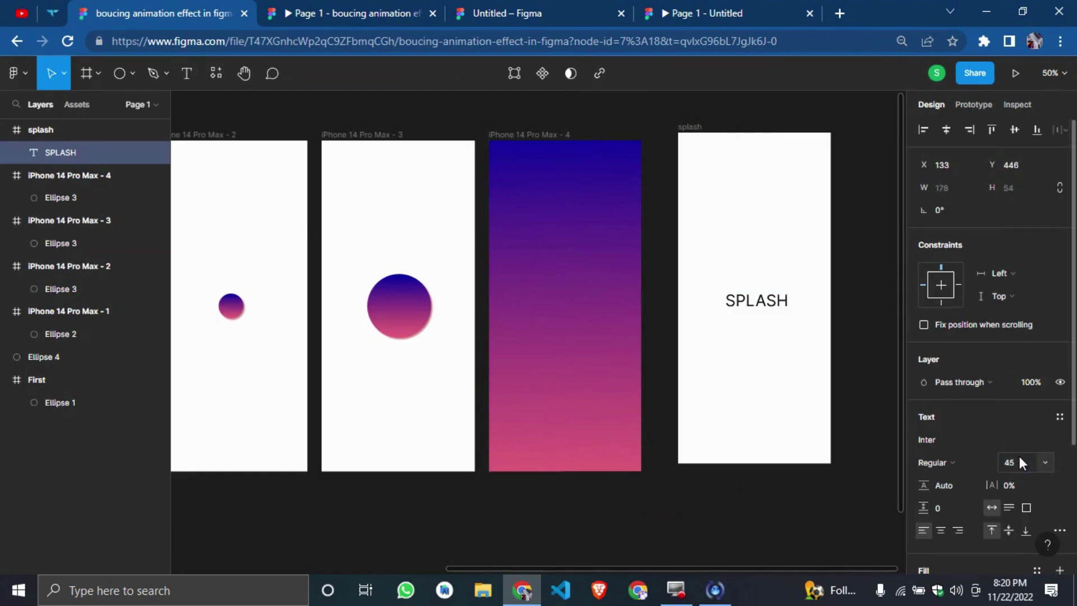
# Connect the full-gradient frame to the splash frame, undoing a mistaken link to Ellipse 3.
pyautogui.click(989, 106)
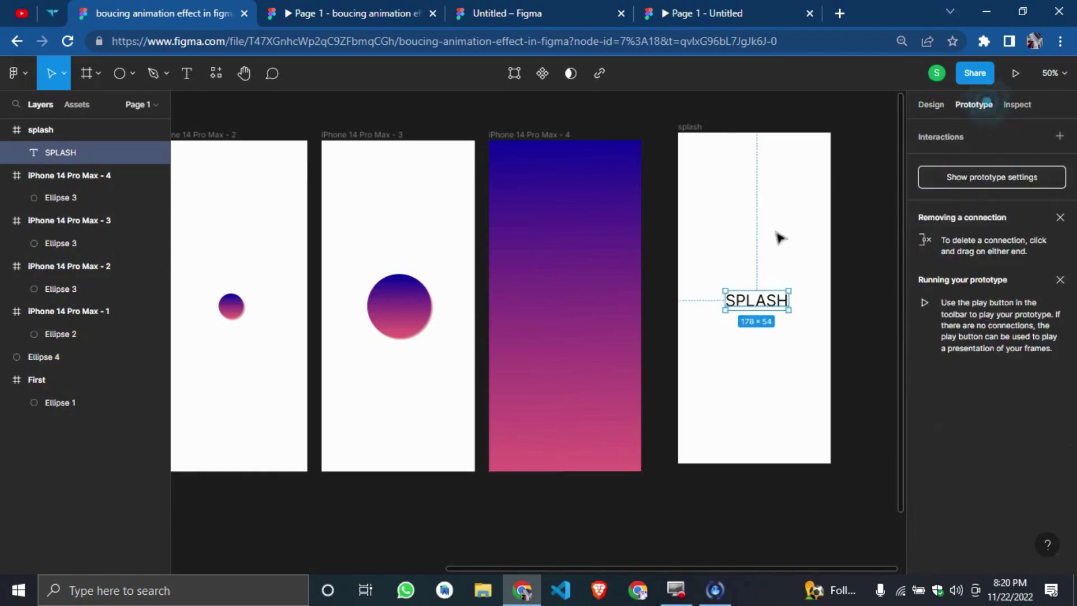
pyautogui.click(645, 295)
pyautogui.moveTo(638, 280)
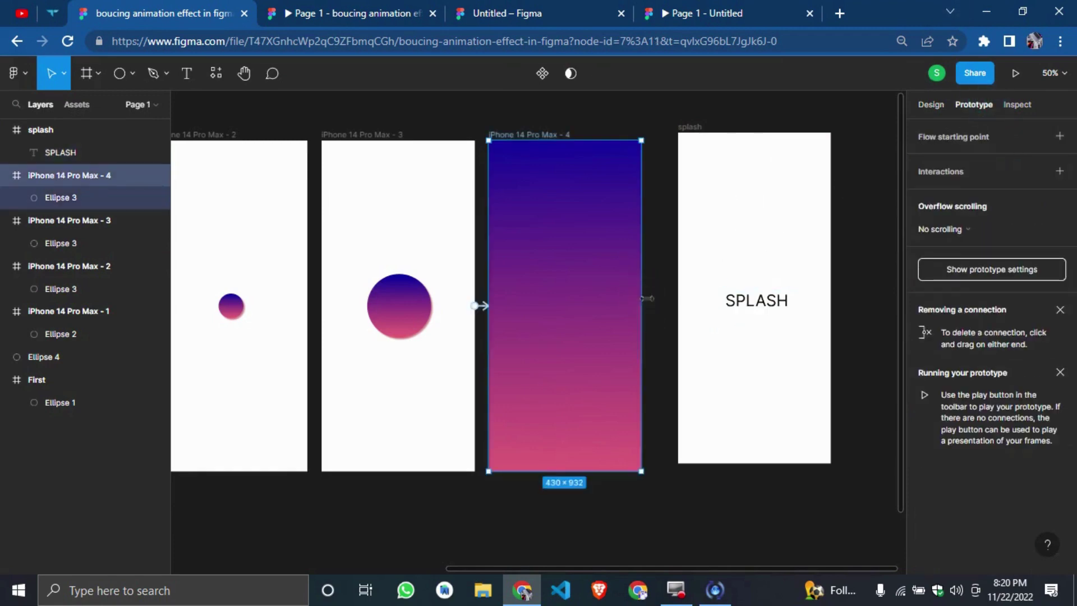
pyautogui.moveTo(643, 305); pyautogui.dragTo(682, 311)
pyautogui.click(896, 197)
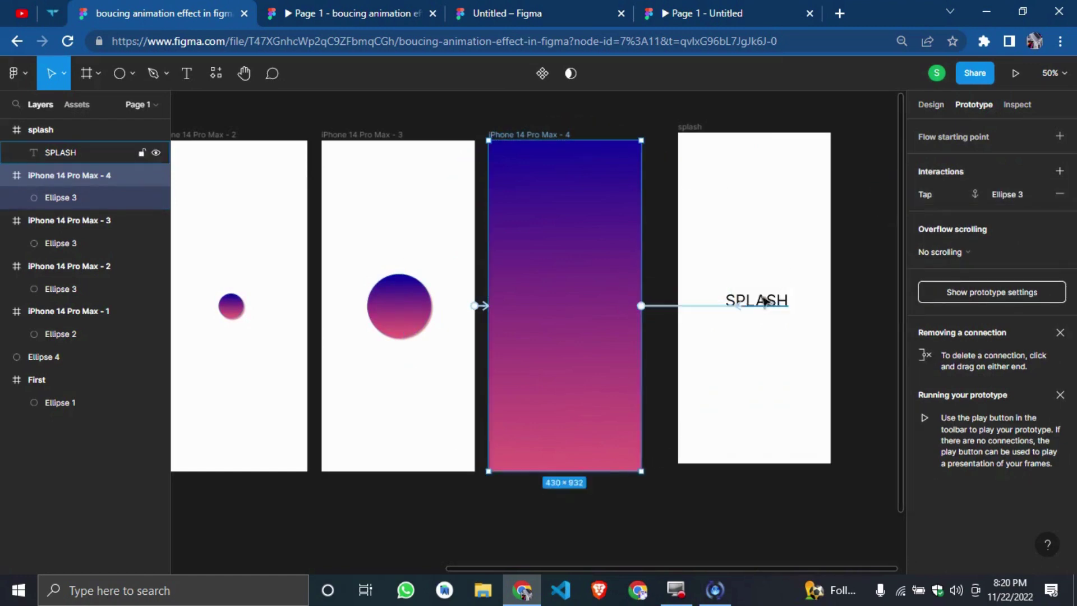
pyautogui.click(740, 305)
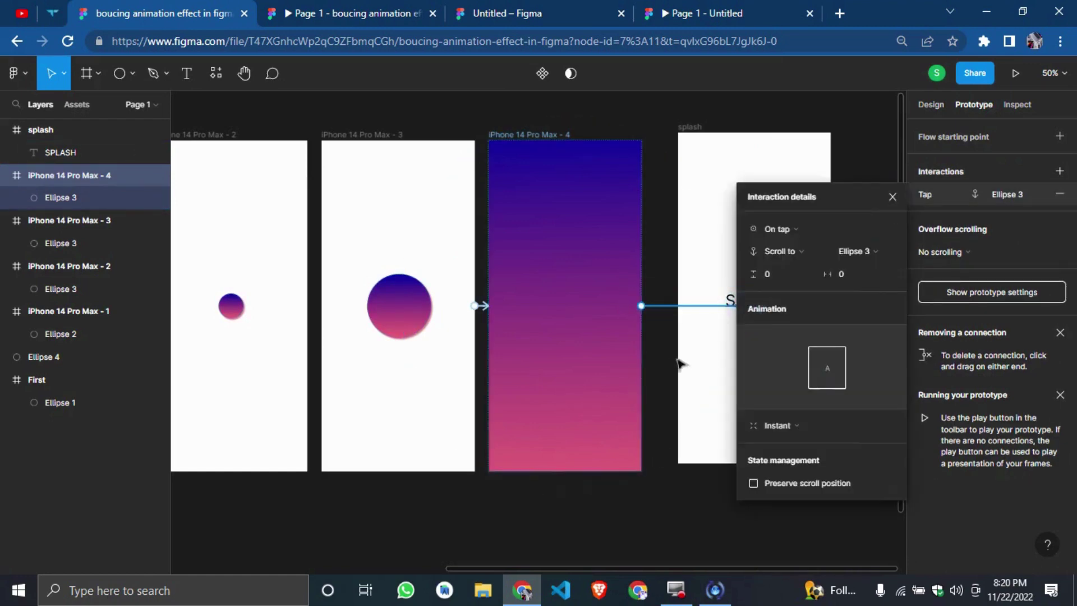
pyautogui.click(654, 359)
pyautogui.hotkey('ctrl', 'z')
pyautogui.hotkey('ctrl', 'z')
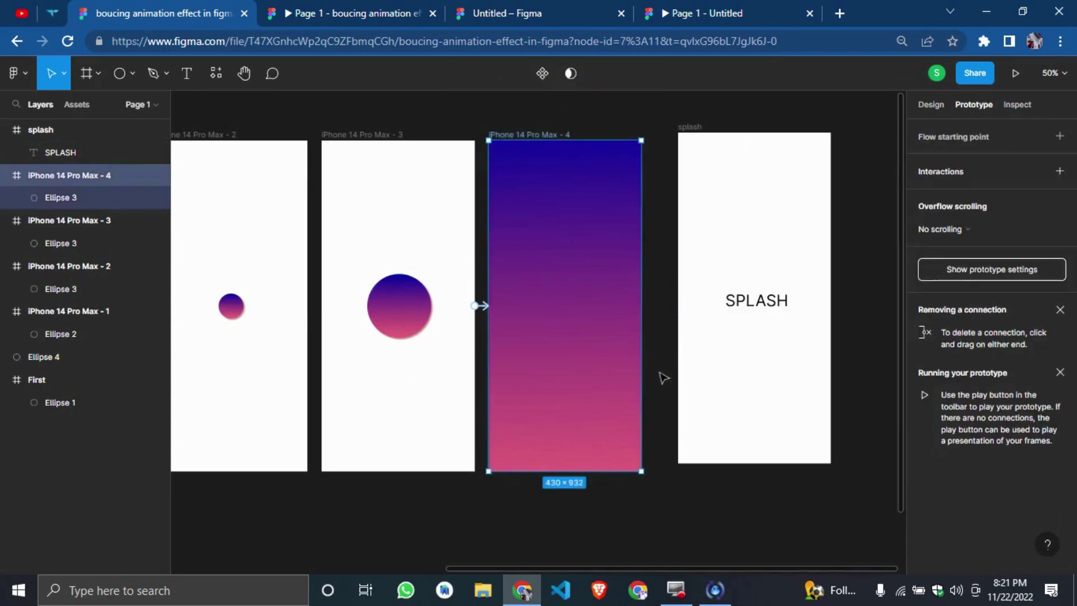
pyautogui.click(658, 449)
pyautogui.moveTo(642, 307); pyautogui.dragTo(642, 254)
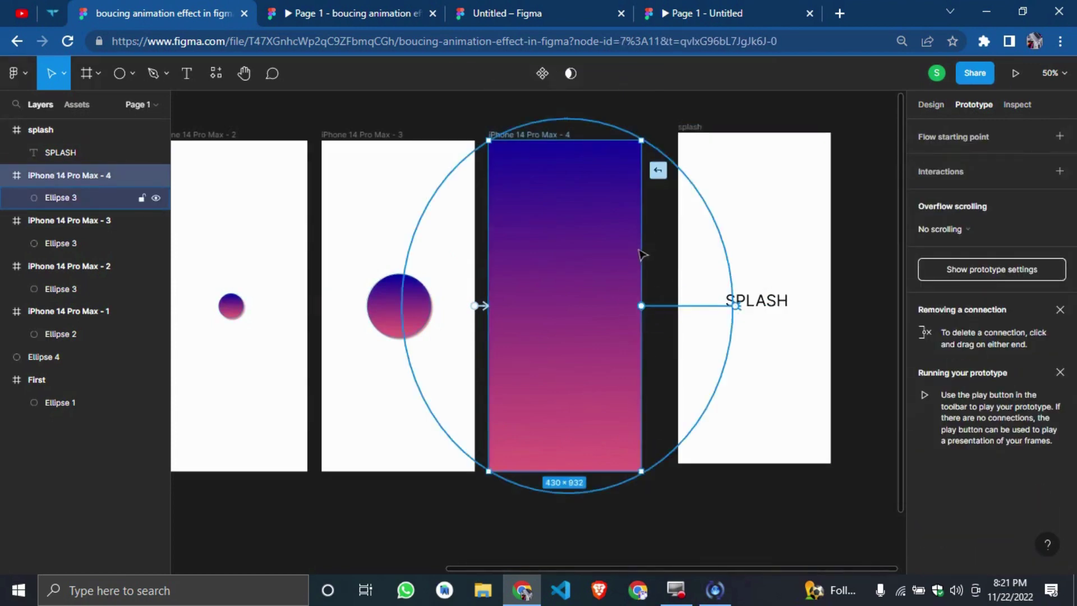
pyautogui.moveTo(676, 332); pyautogui.dragTo(714, 200)
# Make the link fire After delay 1000 ms with Bouncy Smart animate, then preview the prototype.
pyautogui.click(823, 237)
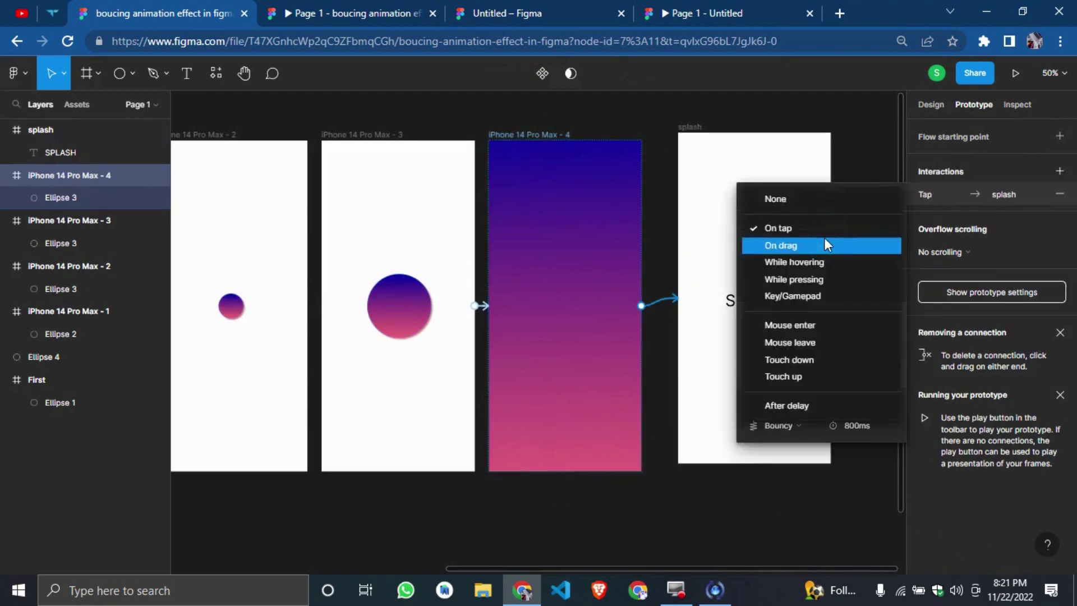
pyautogui.click(776, 408)
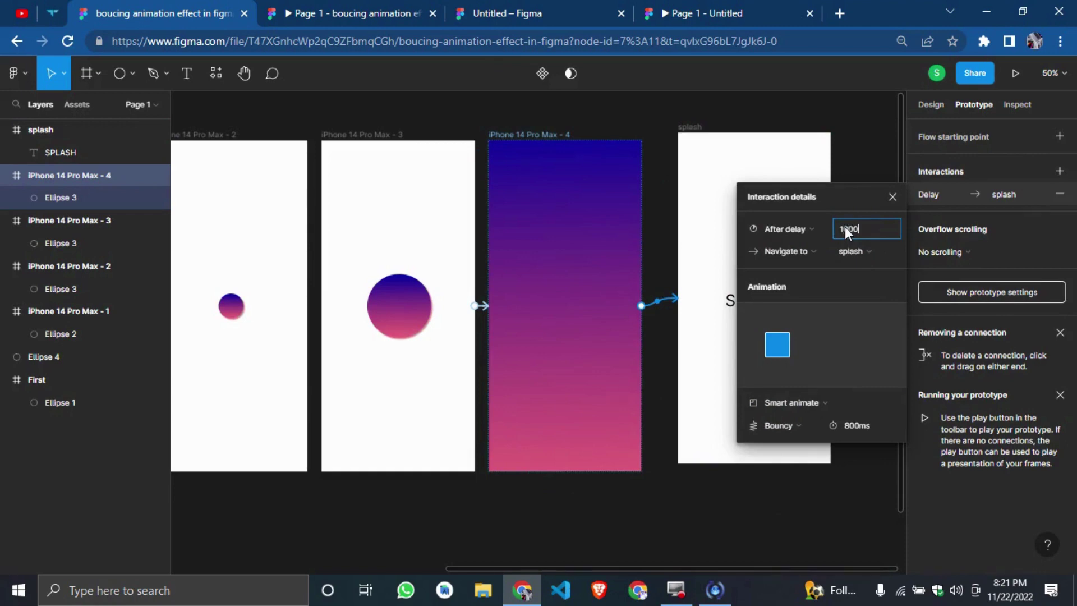
pyautogui.click(701, 526)
pyautogui.hotkey('ctrl', 'alt', 'Return')
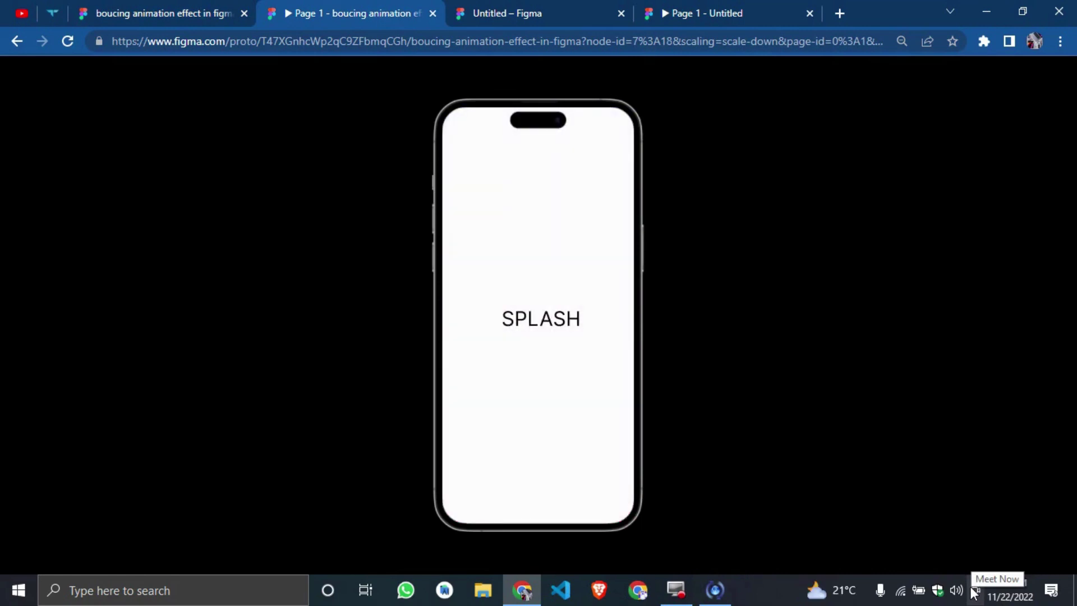
pyautogui.click(668, 8)
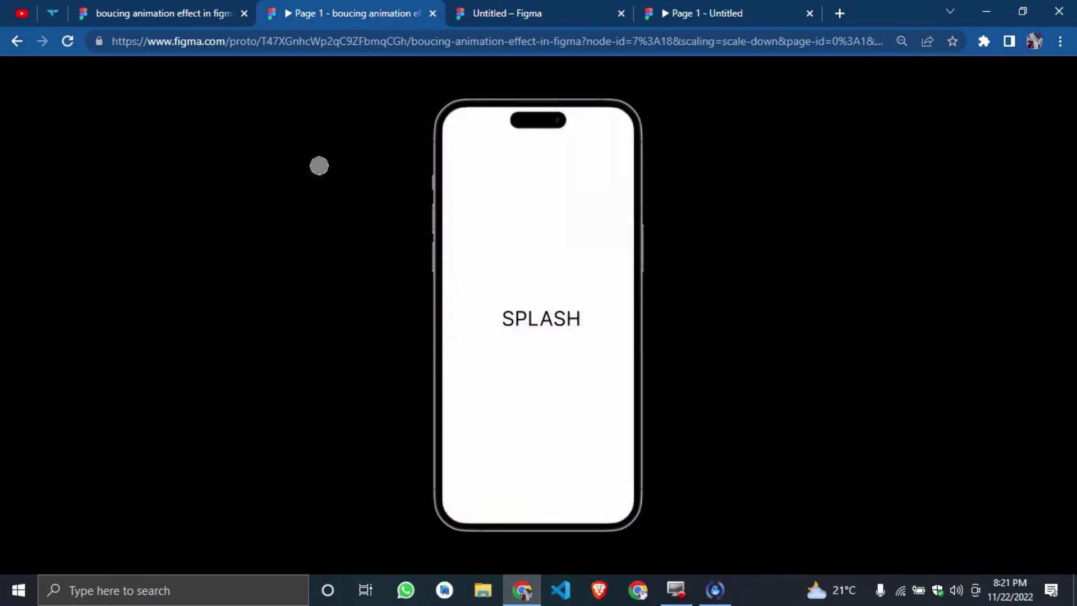
# Return to the 'boucing animation effect in figma' design canvas showing the frames through SPLASH.
pyautogui.click(218, 13)
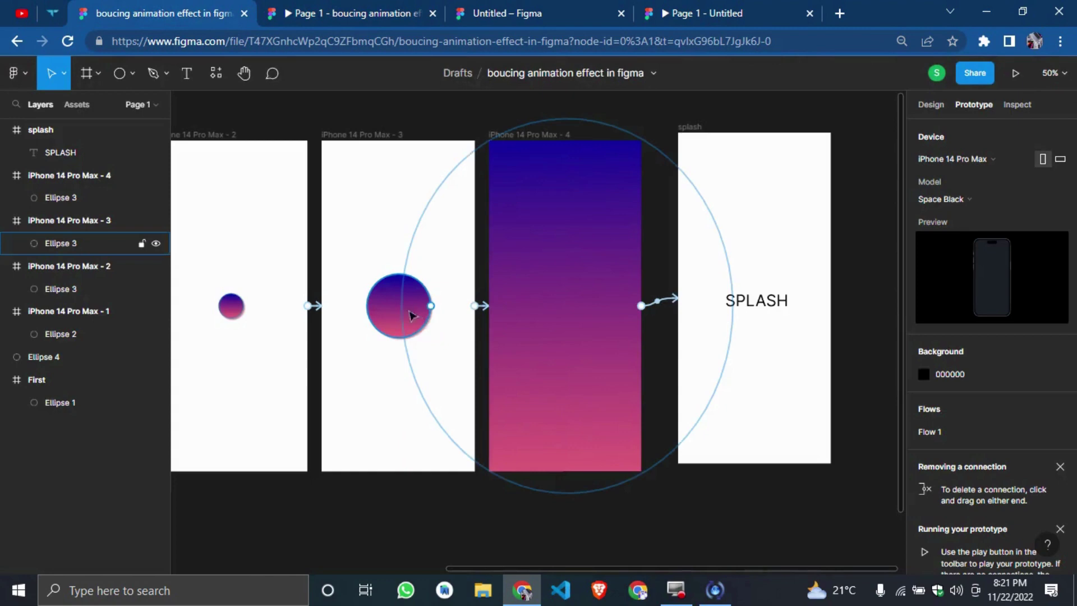
pyautogui.click(929, 103)
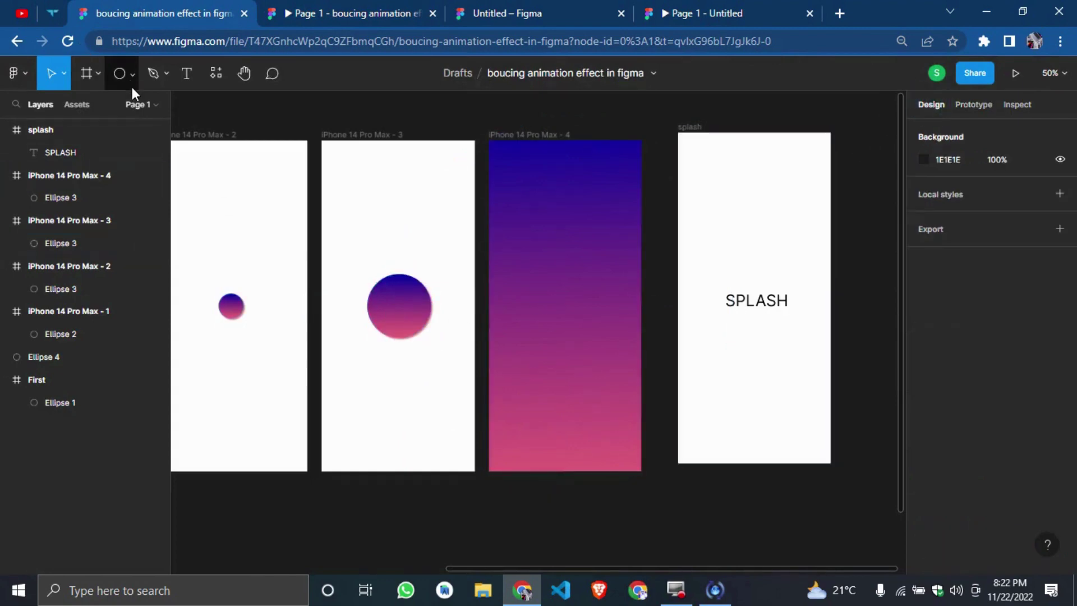
pyautogui.click(774, 533)
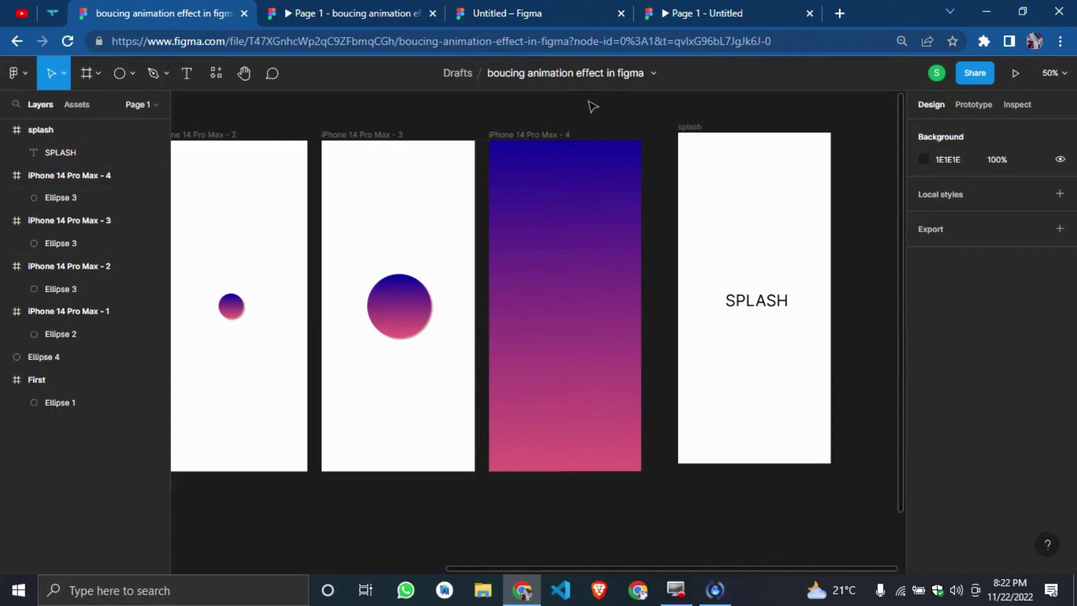
pyautogui.scroll(1, 528, 122)
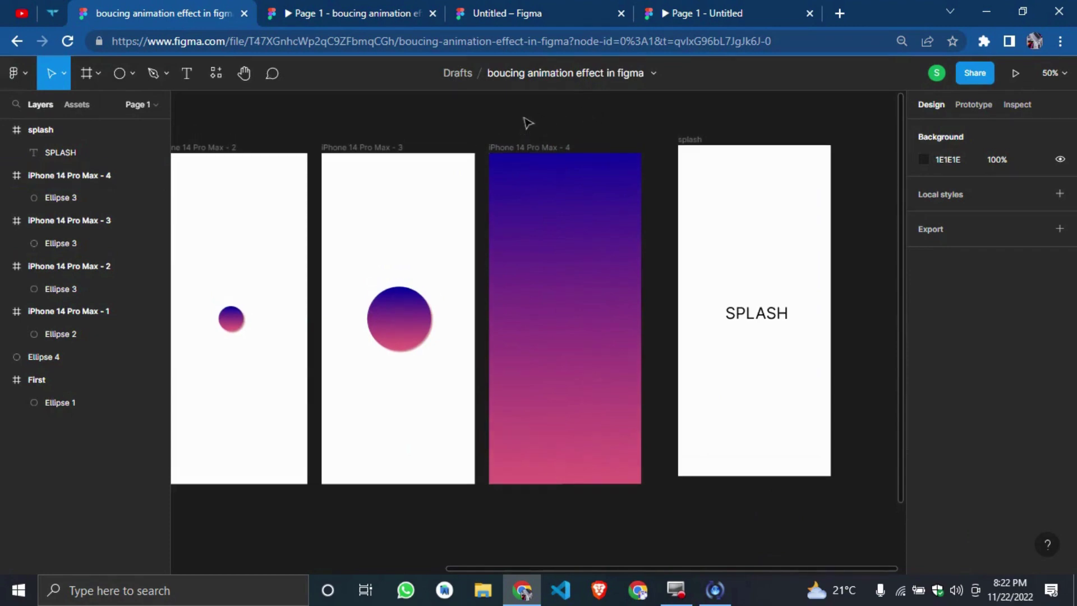